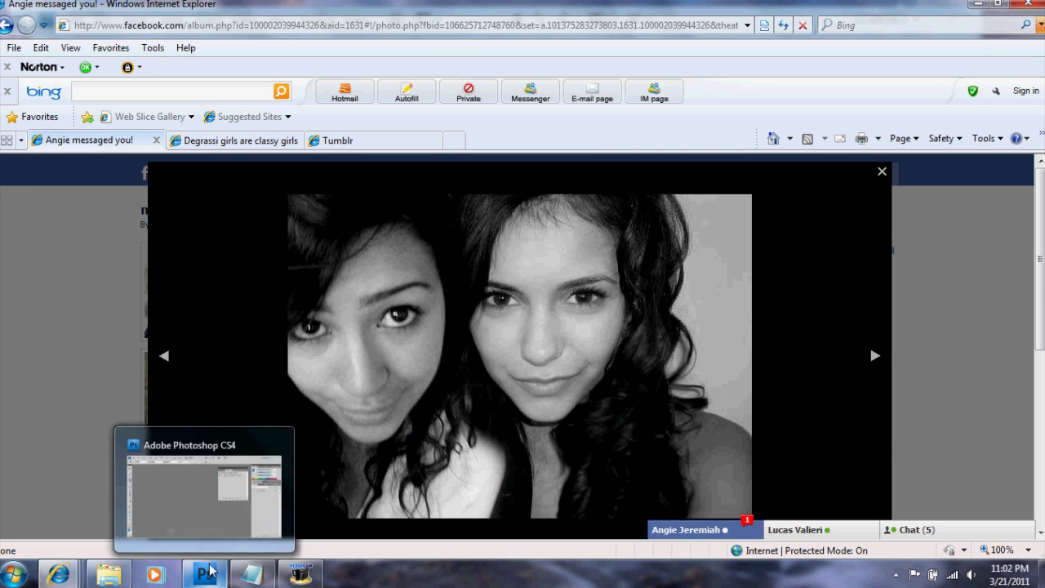
Restore the empty Photoshop CS4 window over Internet Explorer from the taskbar
{"action": "left_click", "coordinate": [210, 570]}
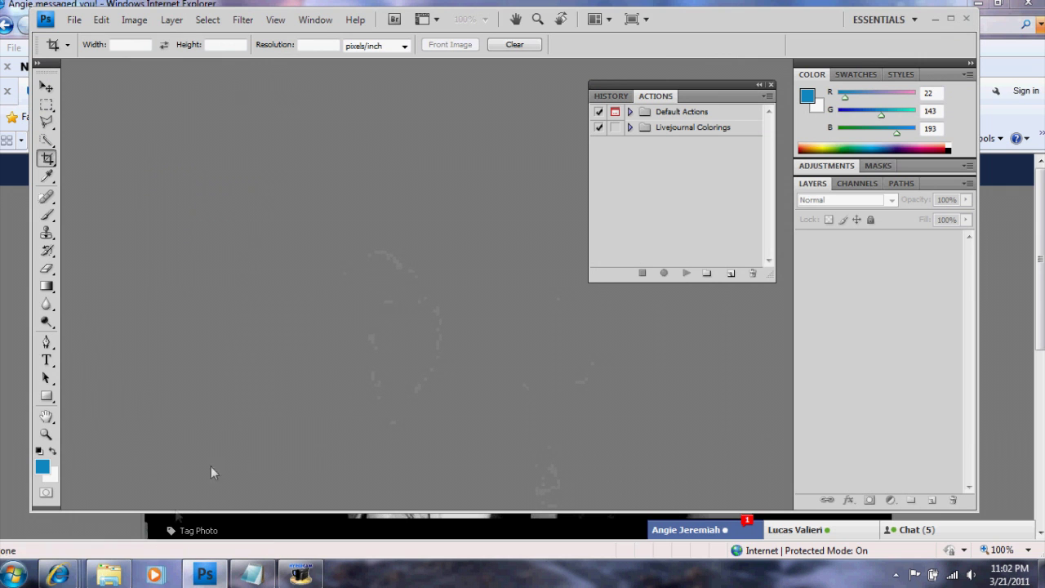
Open jane.jpg from the Pictures library in Photoshop
{"action": "left_click", "coordinate": [110, 574]}
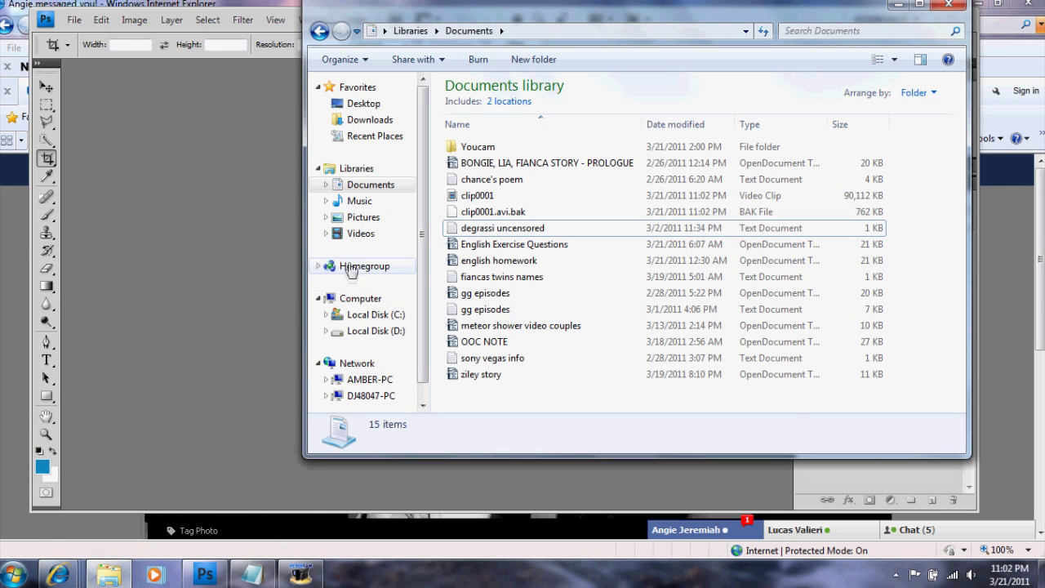
{"action": "left_click", "coordinate": [364, 217]}
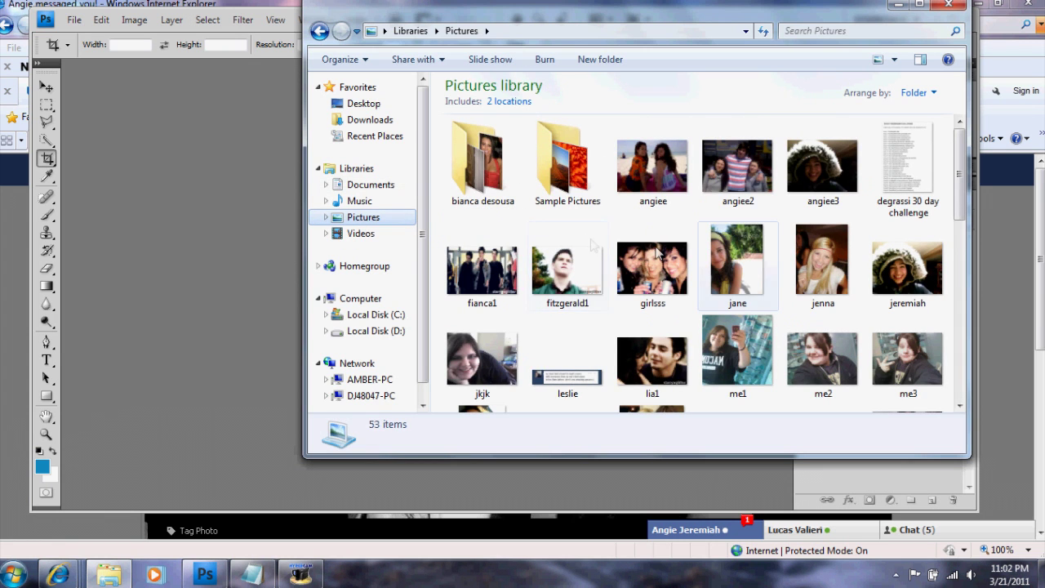
{"action": "left_click_drag", "start_coordinate": [725, 261], "coordinate": [229, 290]}
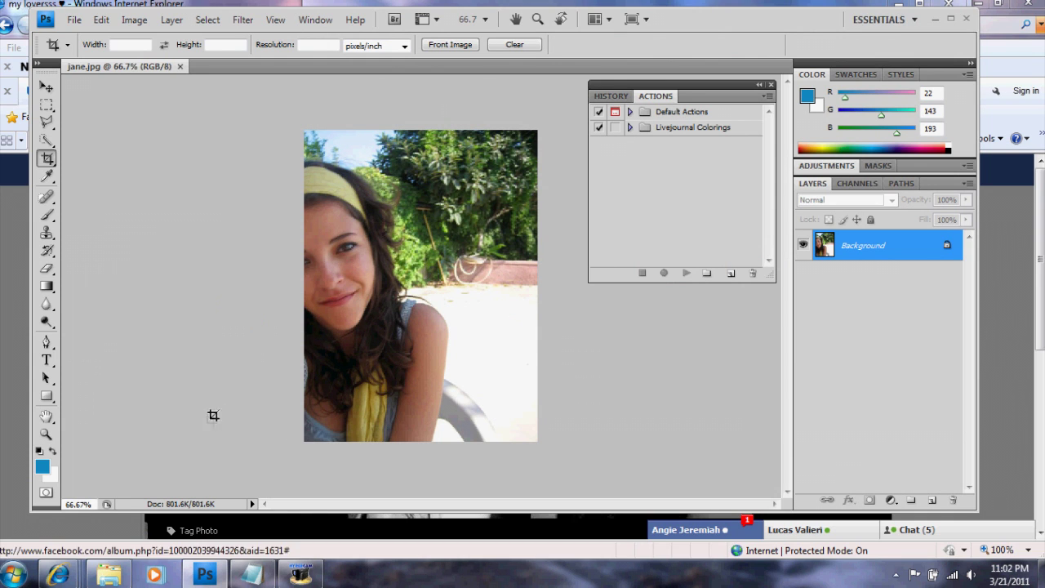
Open owen.bmp from the Pictures library in Photoshop as well
{"action": "left_click", "coordinate": [104, 576]}
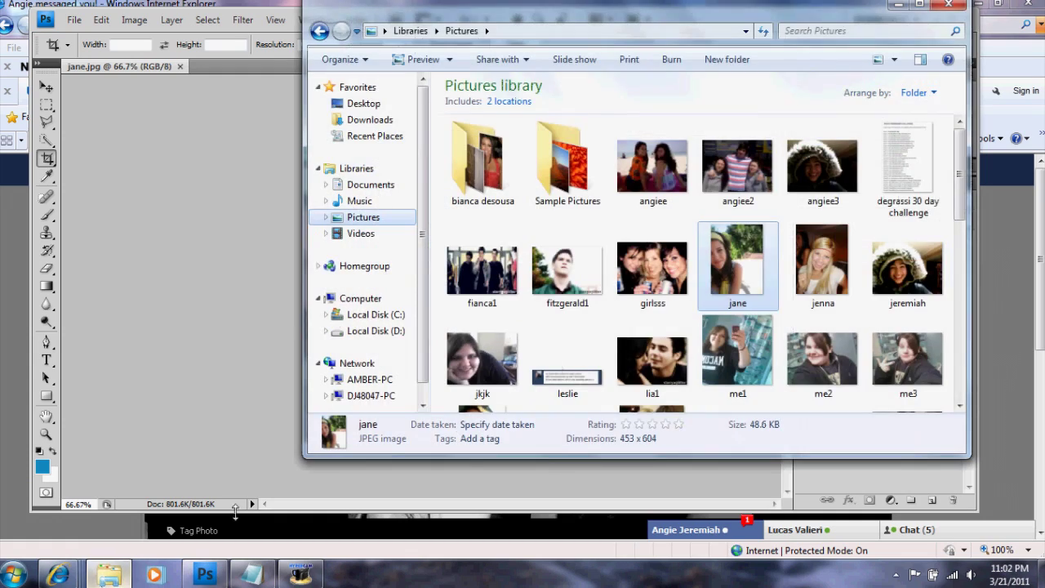
{"action": "left_click_drag", "start_coordinate": [964, 197], "coordinate": [961, 354]}
{"action": "left_click_drag", "start_coordinate": [508, 327], "coordinate": [266, 254]}
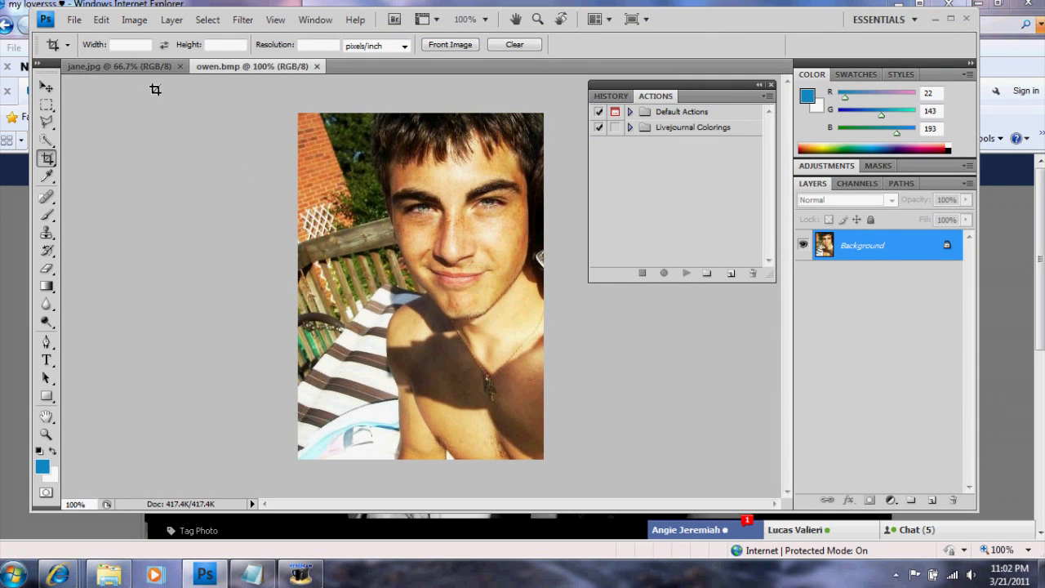
Return to jane.jpg, cancel a started crop, and switch to the Path Selection tool
{"action": "left_click", "coordinate": [135, 70]}
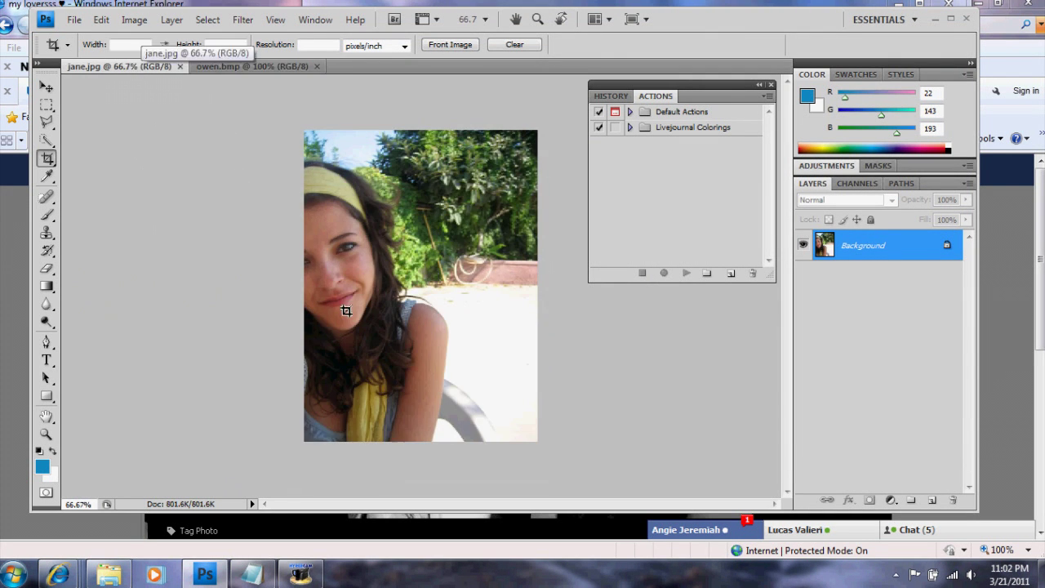
{"action": "left_click", "coordinate": [275, 66]}
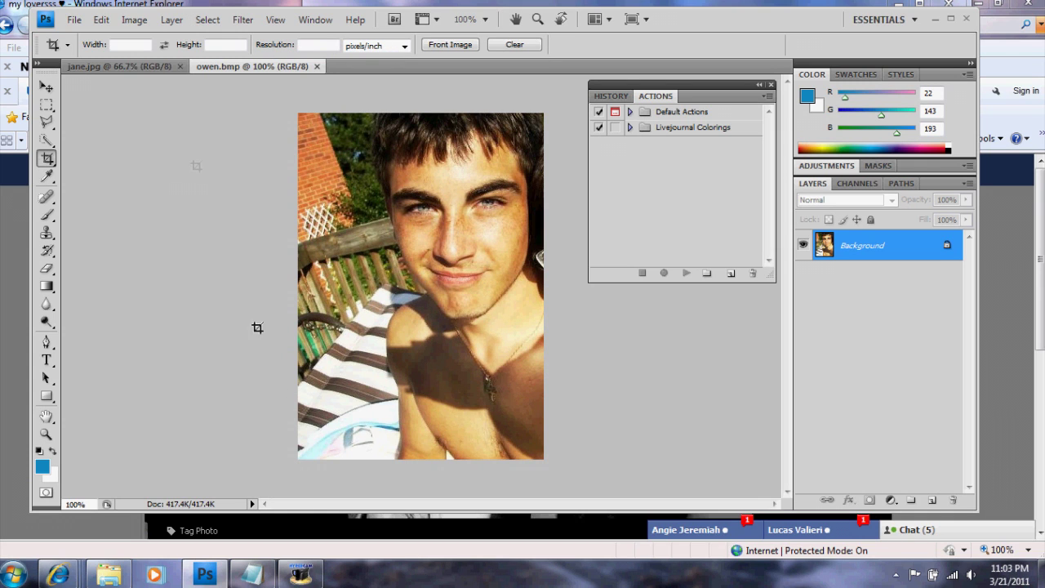
{"action": "left_click", "coordinate": [151, 67]}
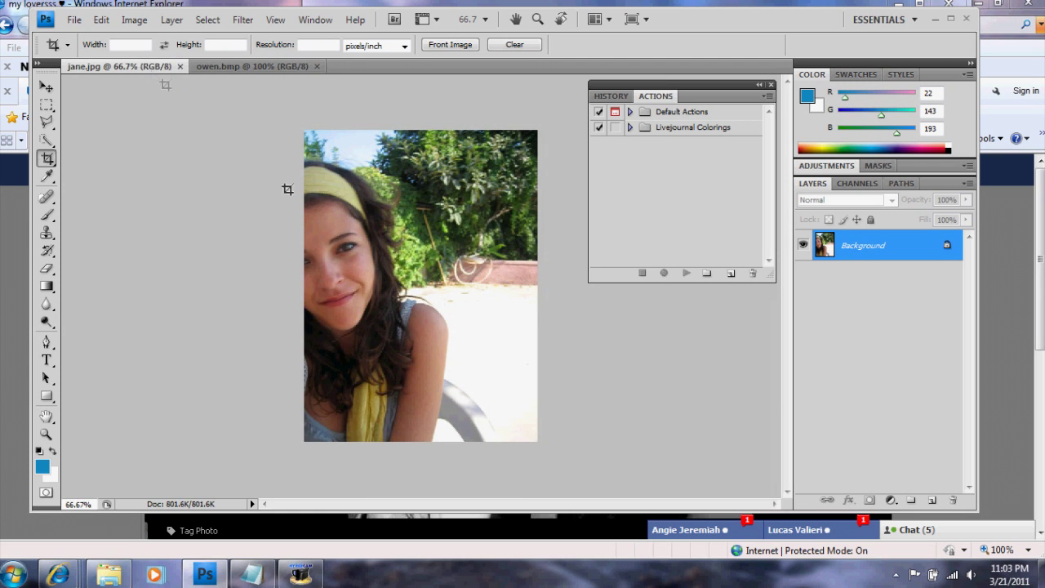
{"action": "left_click", "coordinate": [377, 286]}
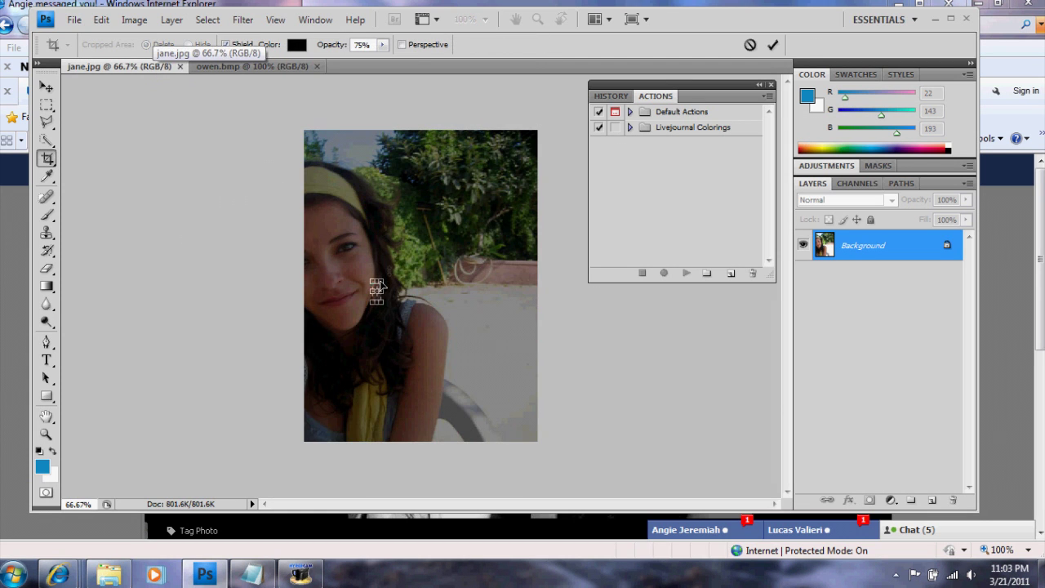
{"action": "right_click", "coordinate": [380, 285]}
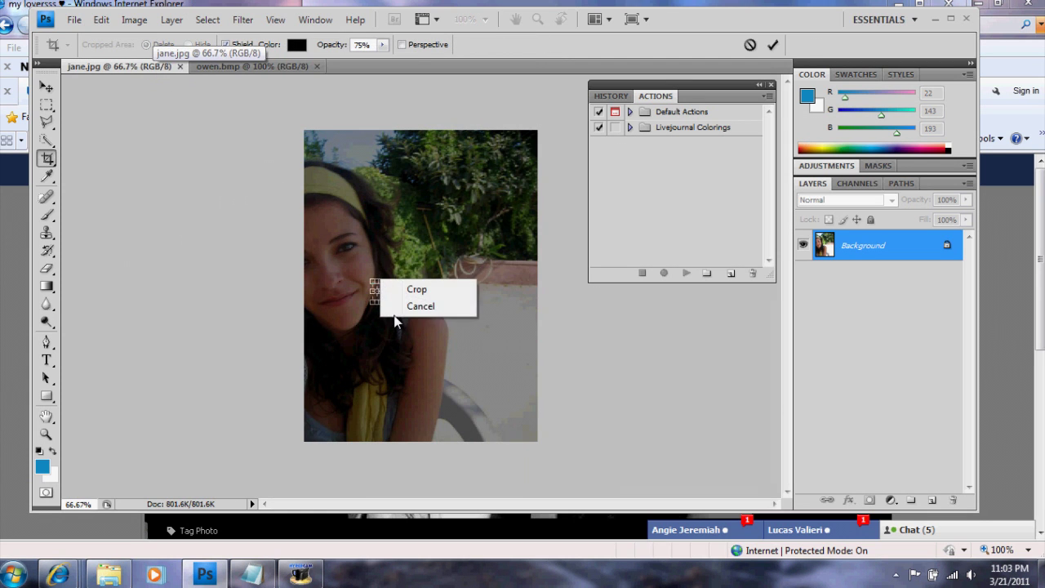
{"action": "left_click", "coordinate": [402, 307]}
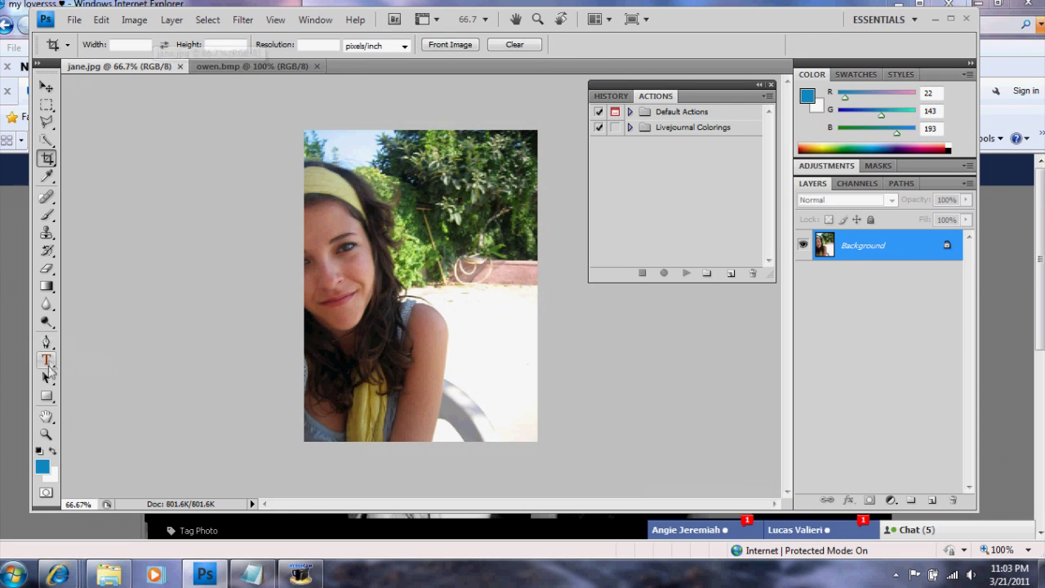
{"action": "left_click", "coordinate": [46, 378]}
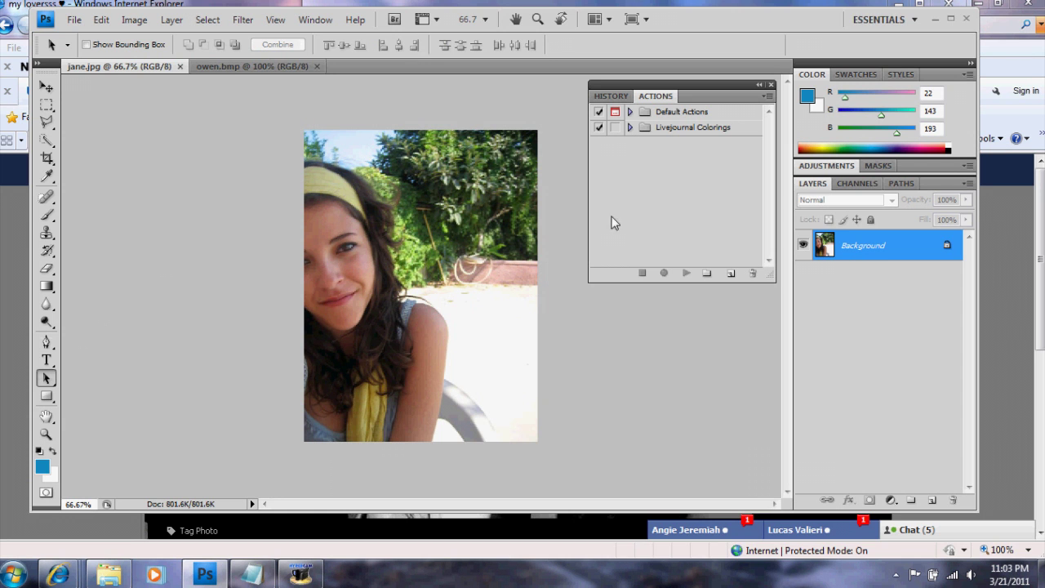
Convert jane.jpg's locked Background layer into Layer 0
{"action": "double_click", "coordinate": [835, 237]}
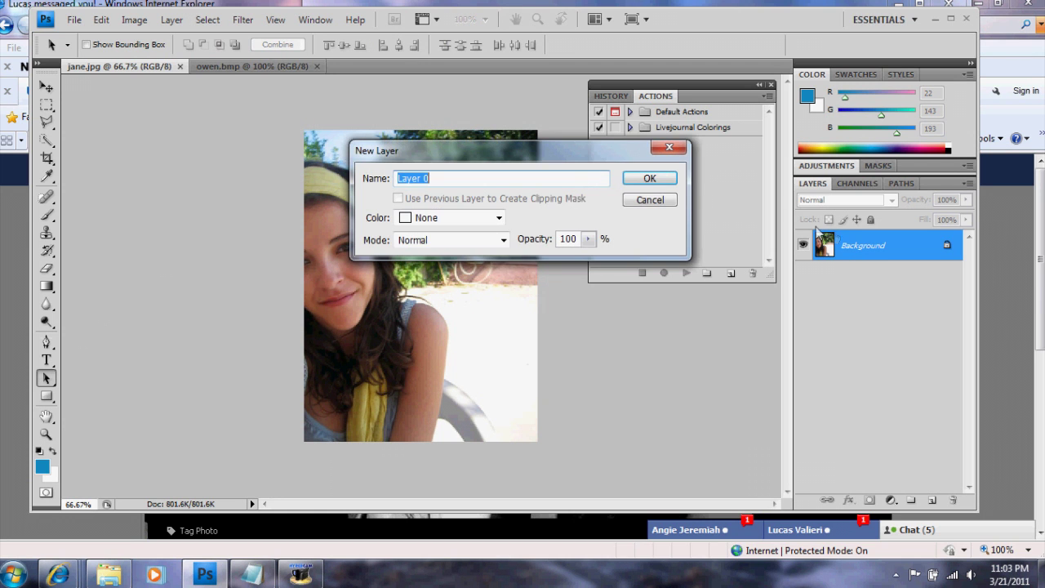
{"action": "left_click", "coordinate": [667, 177]}
{"action": "left_click", "coordinate": [308, 66]}
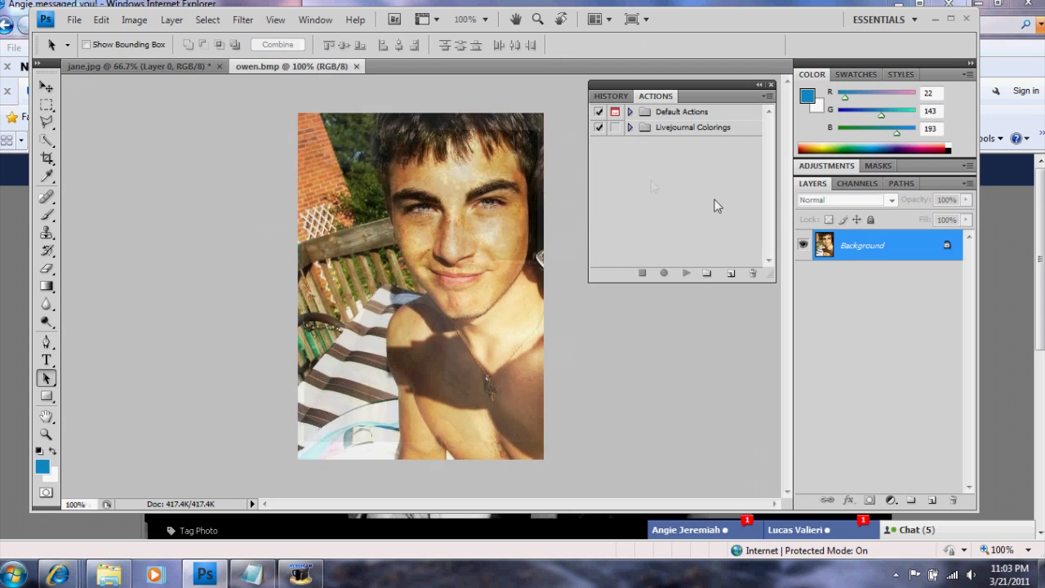
Convert owen.bmp's locked Background layer into Layer 0 too
{"action": "double_click", "coordinate": [839, 245]}
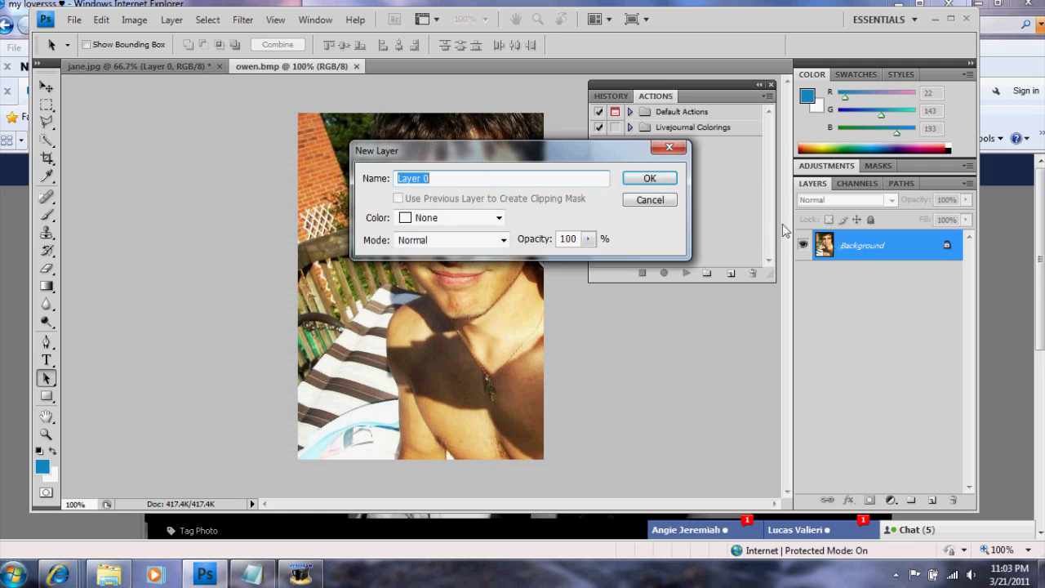
{"action": "left_click", "coordinate": [660, 177]}
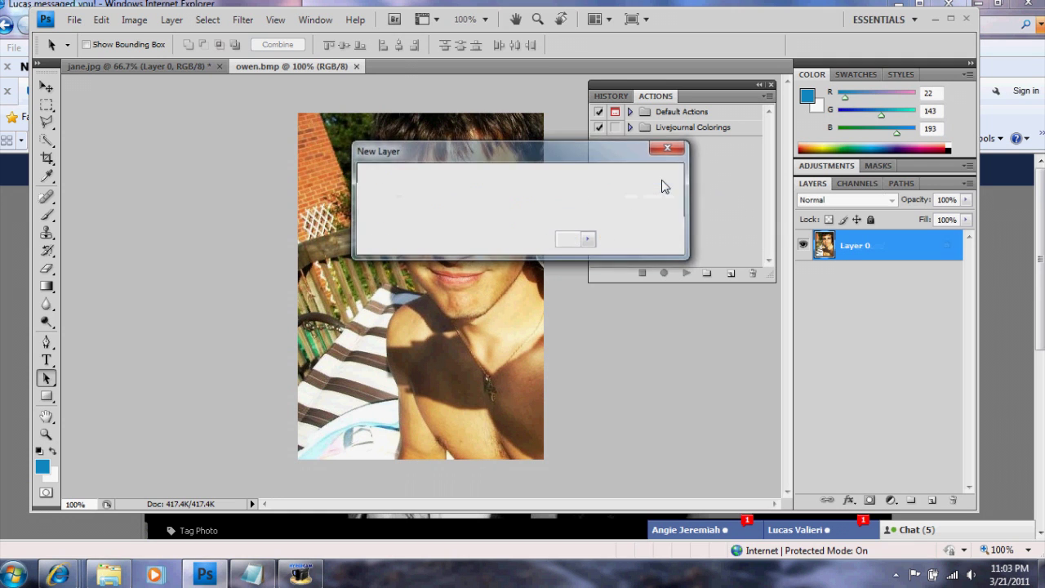
{"action": "left_click", "coordinate": [187, 66]}
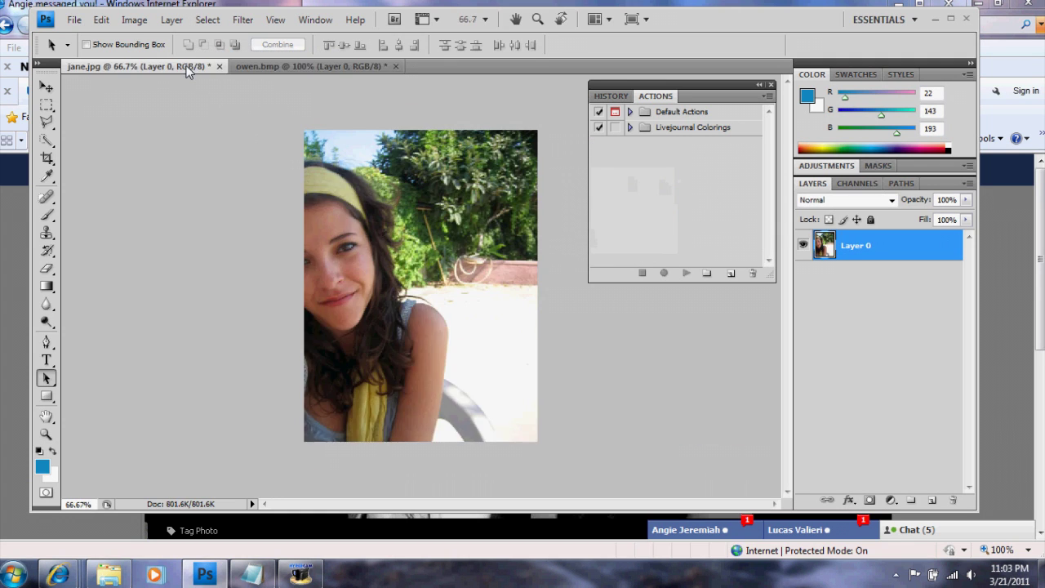
Apply Curves to jane.jpg, raising the midtones from input 97 to output 125
{"action": "left_click", "coordinate": [134, 20]}
{"action": "mouse_move", "coordinate": [156, 64]}
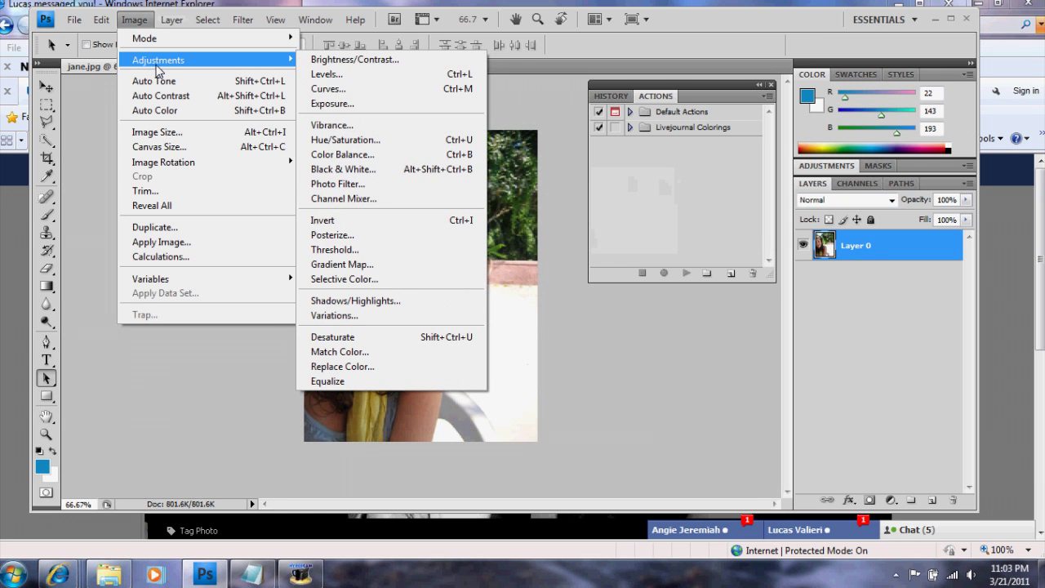
{"action": "left_click", "coordinate": [326, 88]}
{"action": "mouse_move", "coordinate": [723, 259]}
{"action": "left_mouse_down"}
{"action": "mouse_move", "coordinate": [706, 241]}
{"action": "mouse_move", "coordinate": [712, 248]}
{"action": "left_mouse_up"}
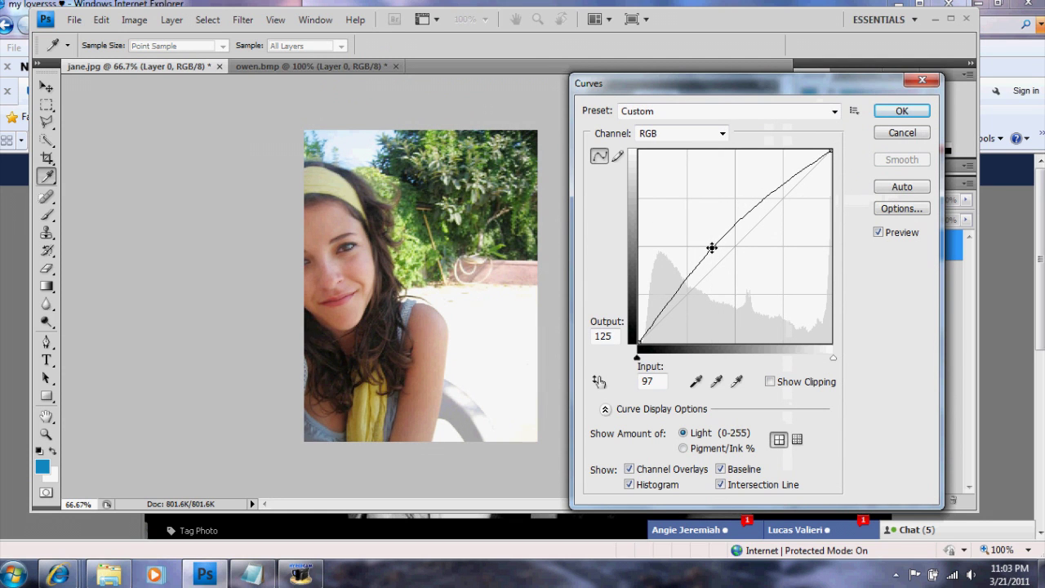
{"action": "left_click", "coordinate": [884, 116]}
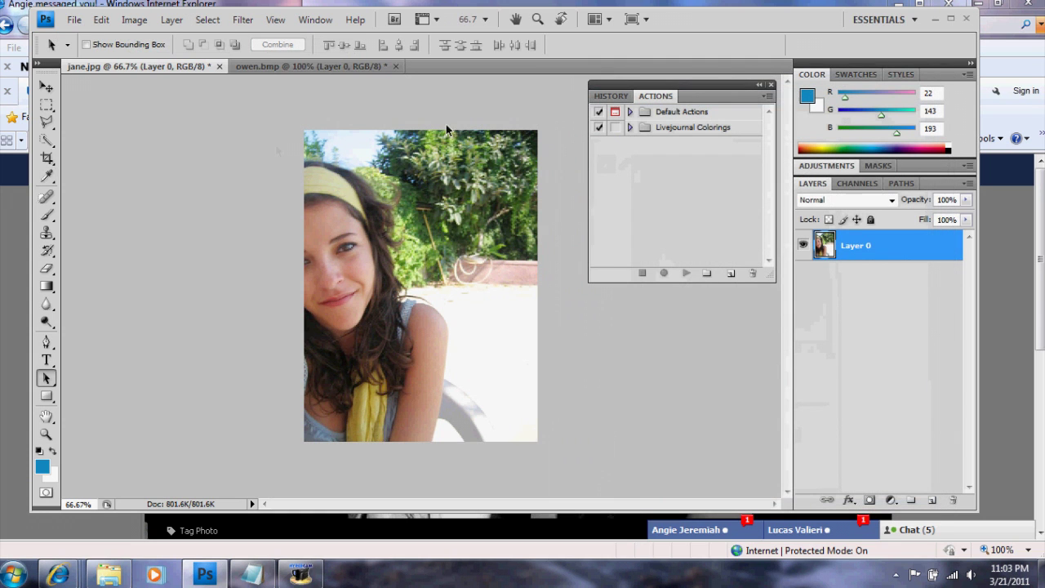
Apply Brightness/Contrast to owen.bmp with Brightness -28 and Contrast -9
{"action": "left_click", "coordinate": [295, 68]}
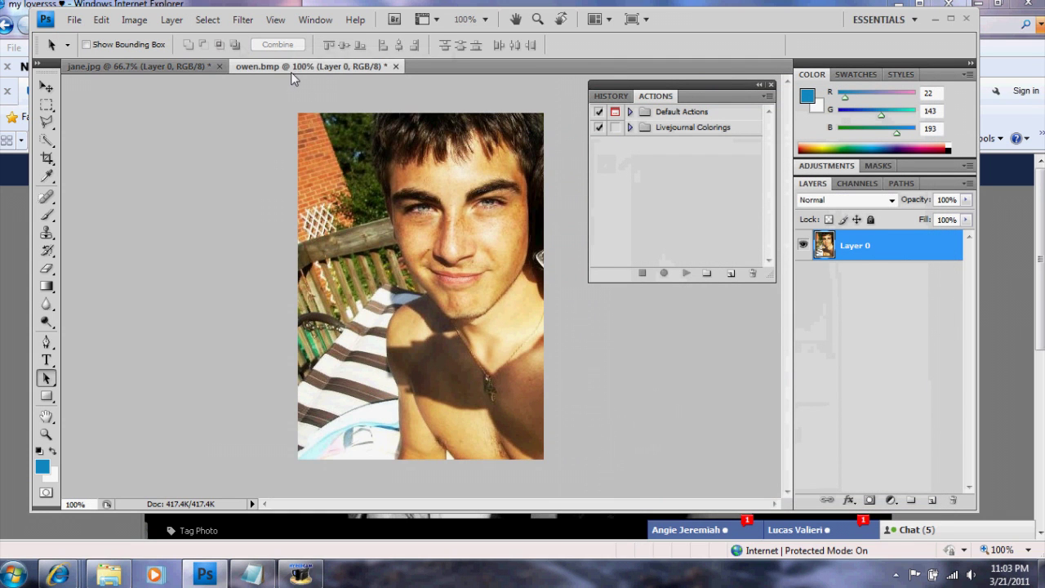
{"action": "left_click", "coordinate": [145, 21]}
{"action": "mouse_move", "coordinate": [179, 60]}
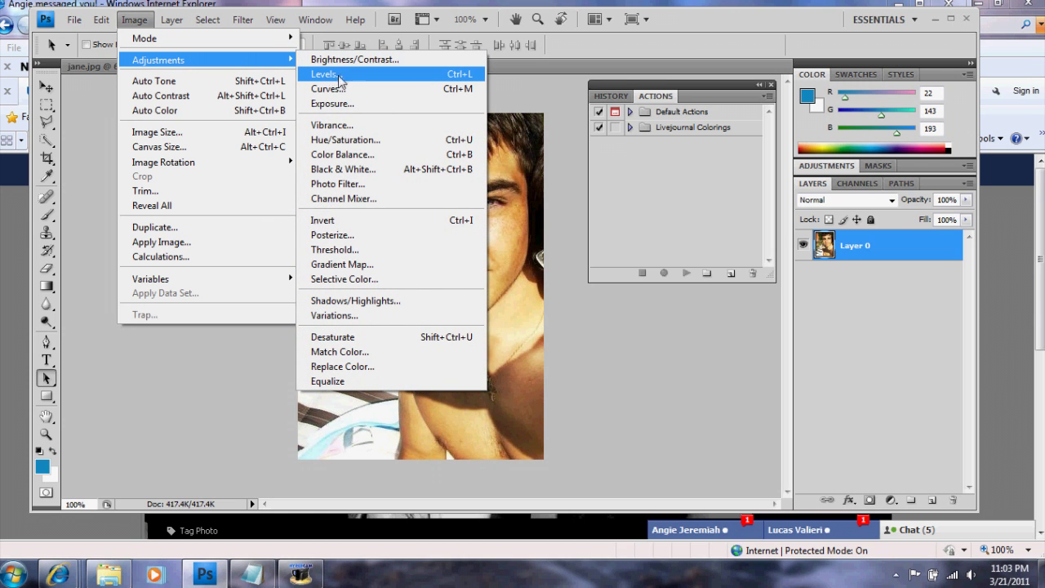
{"action": "left_click", "coordinate": [344, 62]}
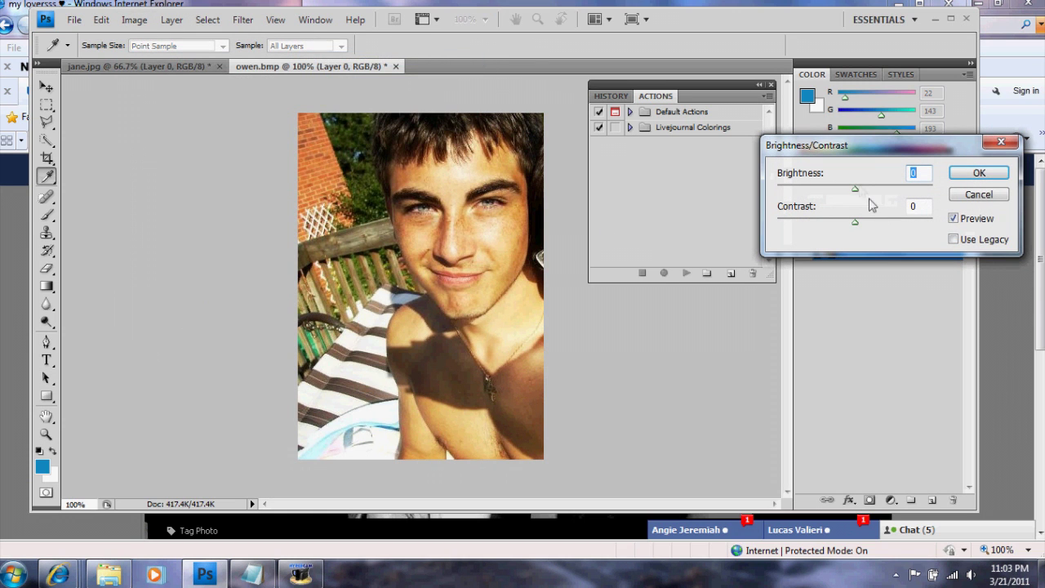
{"action": "left_click_drag", "start_coordinate": [855, 189], "coordinate": [841, 222]}
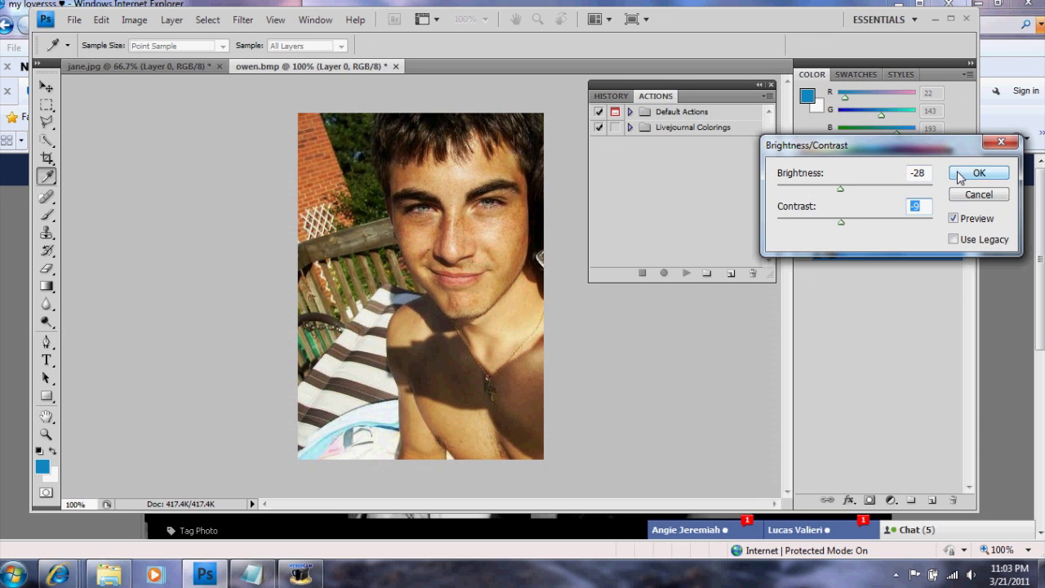
{"action": "left_click", "coordinate": [978, 173]}
{"action": "key", "text": "a"}
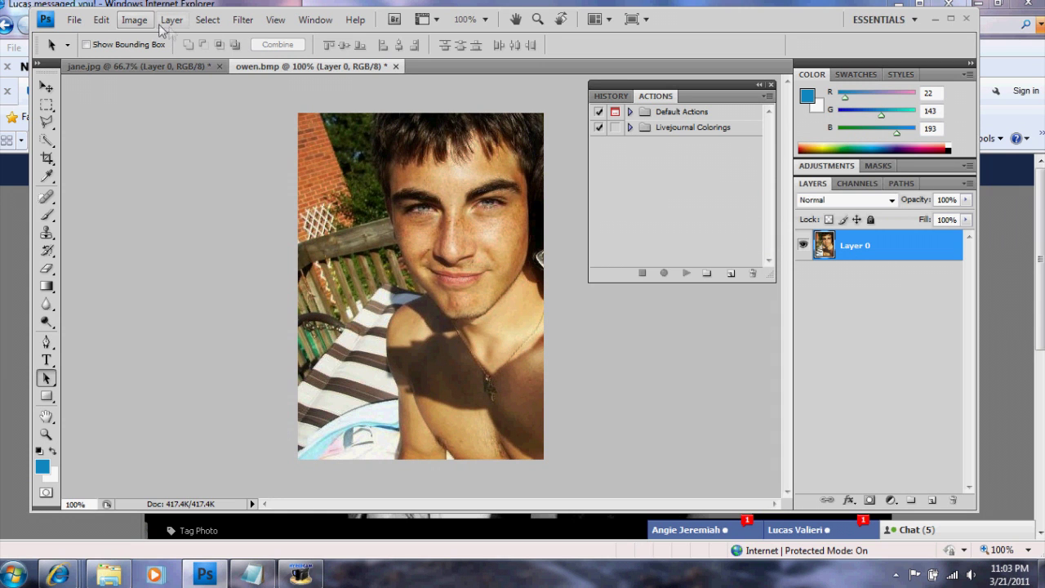
Apply Hue/Saturation to owen.bmp with saturation lowered slightly to about -5
{"action": "left_click", "coordinate": [135, 21]}
{"action": "mouse_move", "coordinate": [196, 65]}
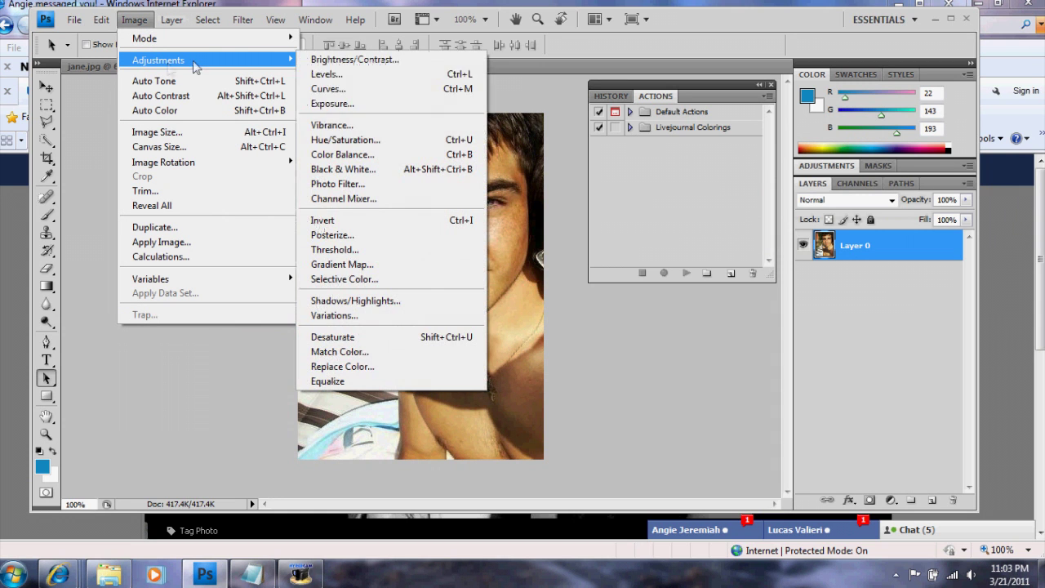
{"action": "left_click", "coordinate": [367, 141]}
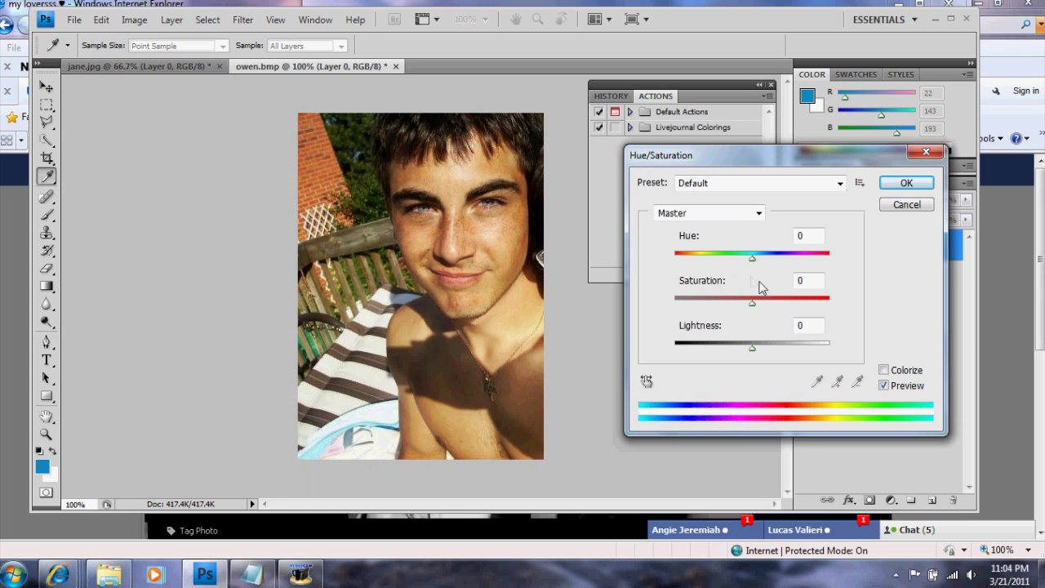
{"action": "left_click_drag", "start_coordinate": [752, 303], "coordinate": [813, 304]}
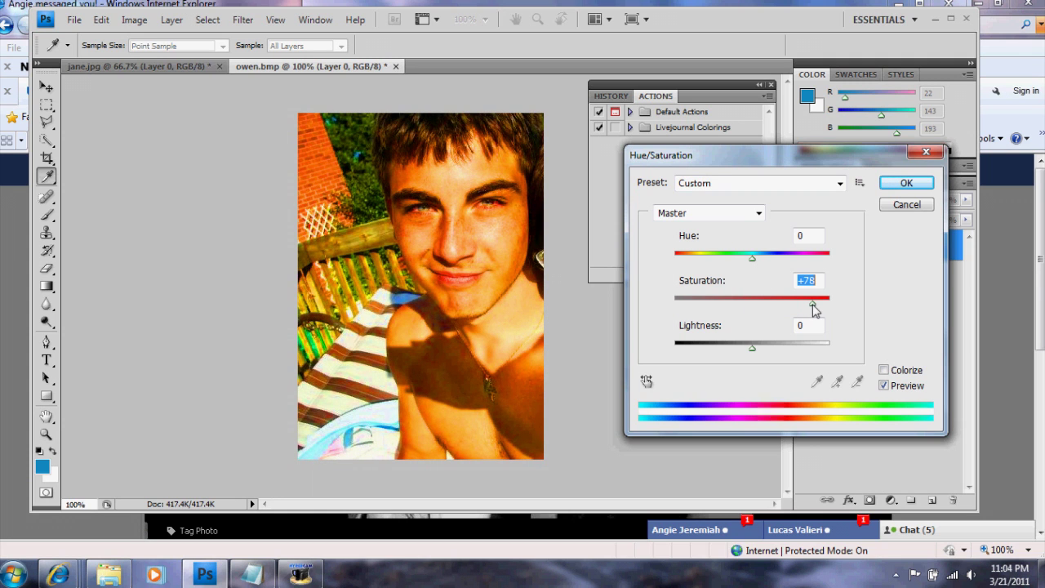
{"action": "left_click_drag", "start_coordinate": [813, 308], "coordinate": [754, 306]}
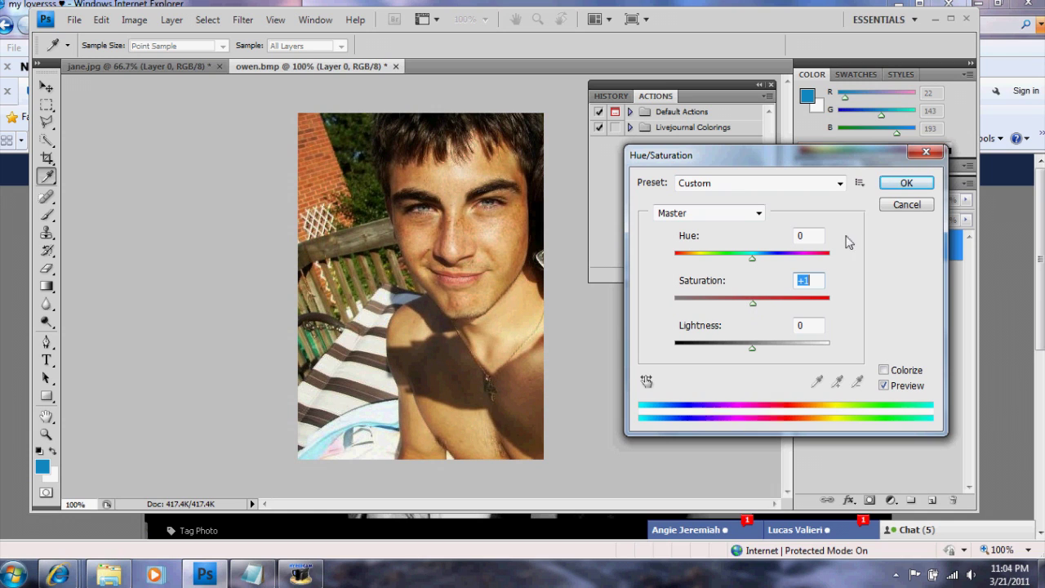
{"action": "left_click_drag", "start_coordinate": [750, 304], "coordinate": [749, 304]}
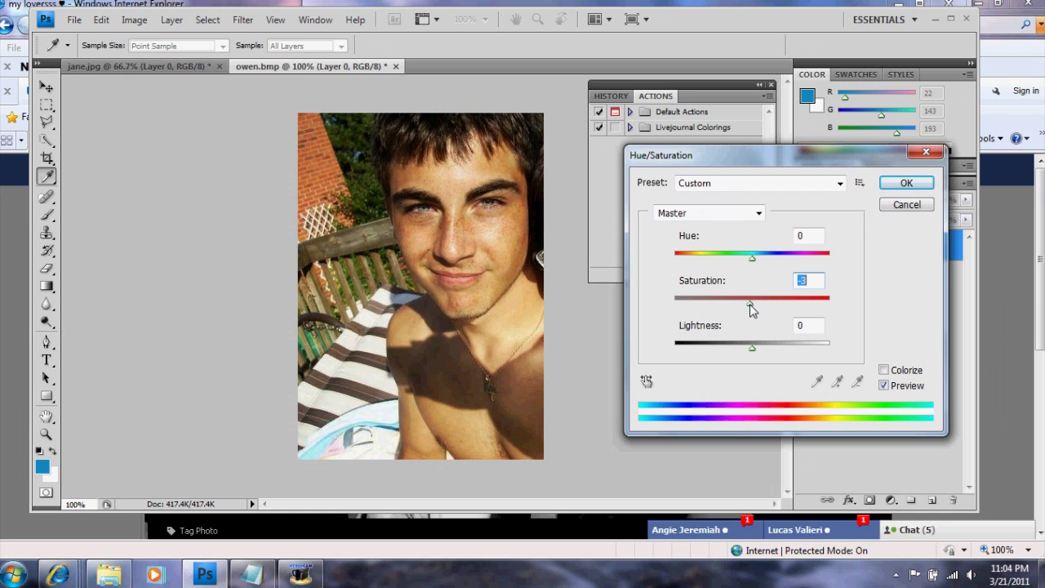
{"action": "left_click", "coordinate": [906, 183]}
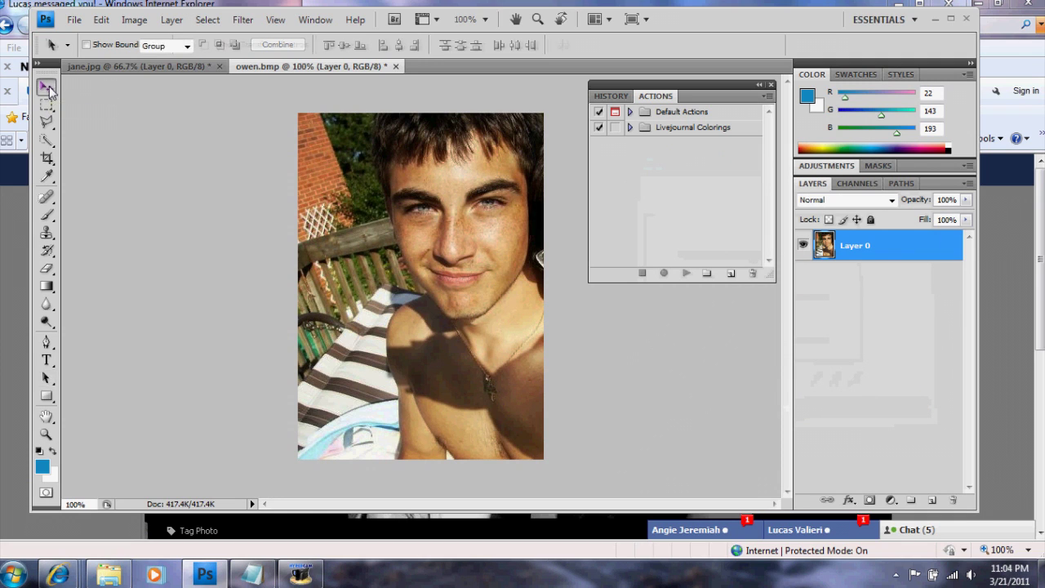
Move the boy's photo from owen.bmp into jane.jpg as Layer 1
{"action": "left_click", "coordinate": [46, 87]}
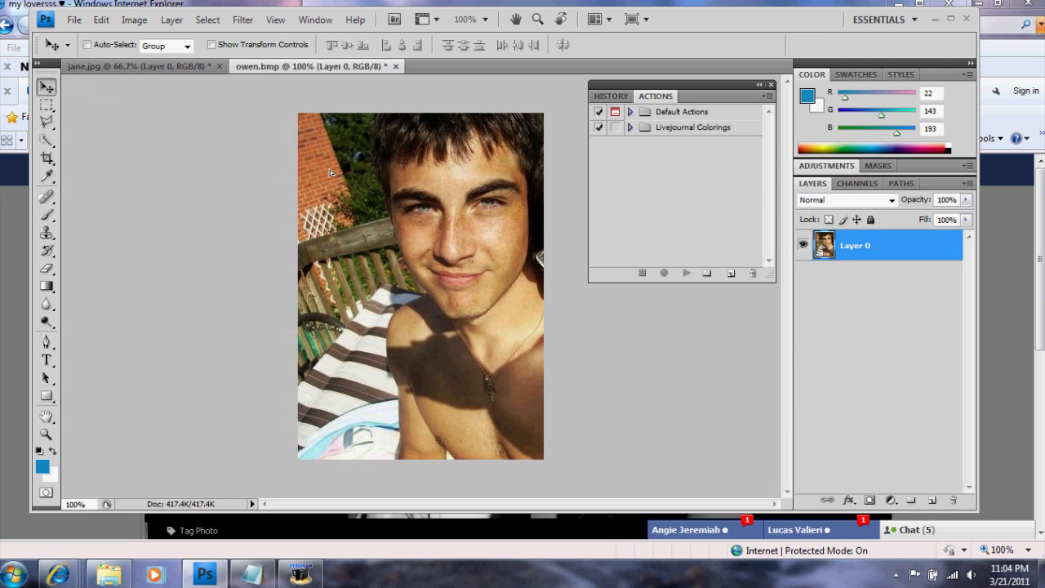
{"action": "left_click_drag", "start_coordinate": [330, 170], "coordinate": [220, 76]}
{"action": "left_click", "coordinate": [152, 67]}
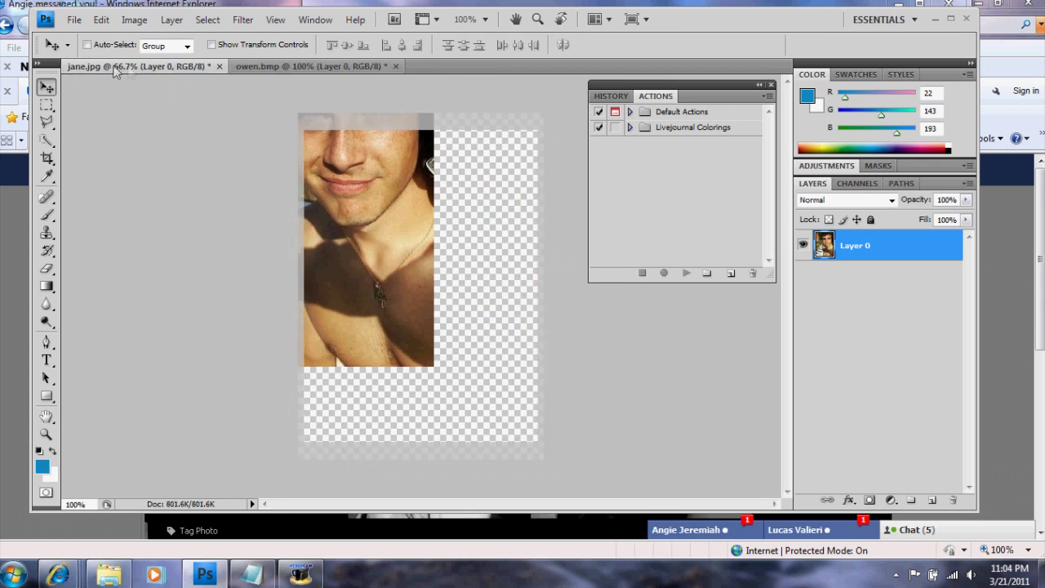
{"action": "left_click_drag", "start_coordinate": [369, 222], "coordinate": [425, 228]}
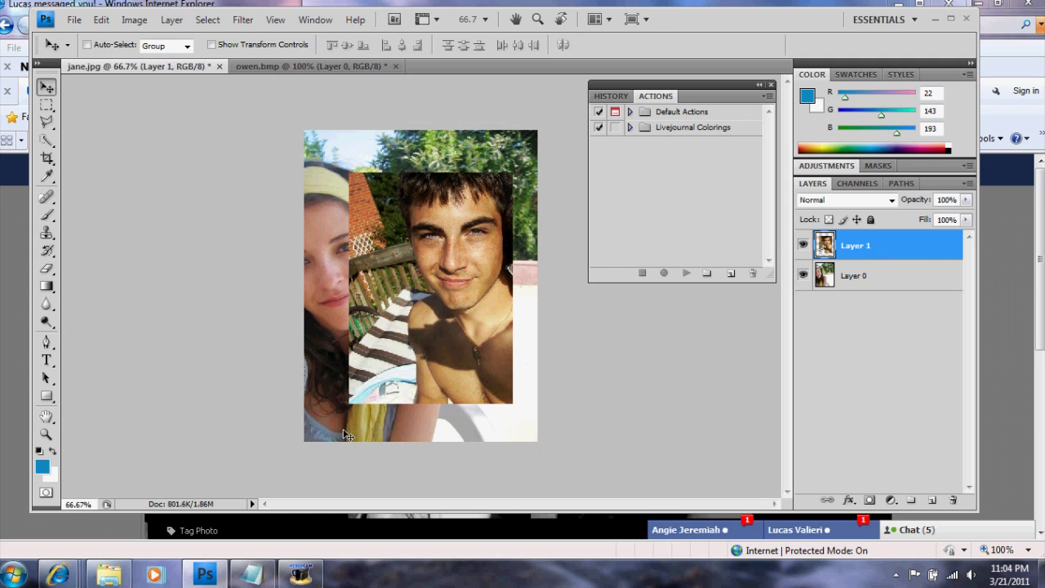
Free-transform Layer 1 to about 120% and position the boy's face beside the girl's
{"action": "left_click", "coordinate": [103, 19]}
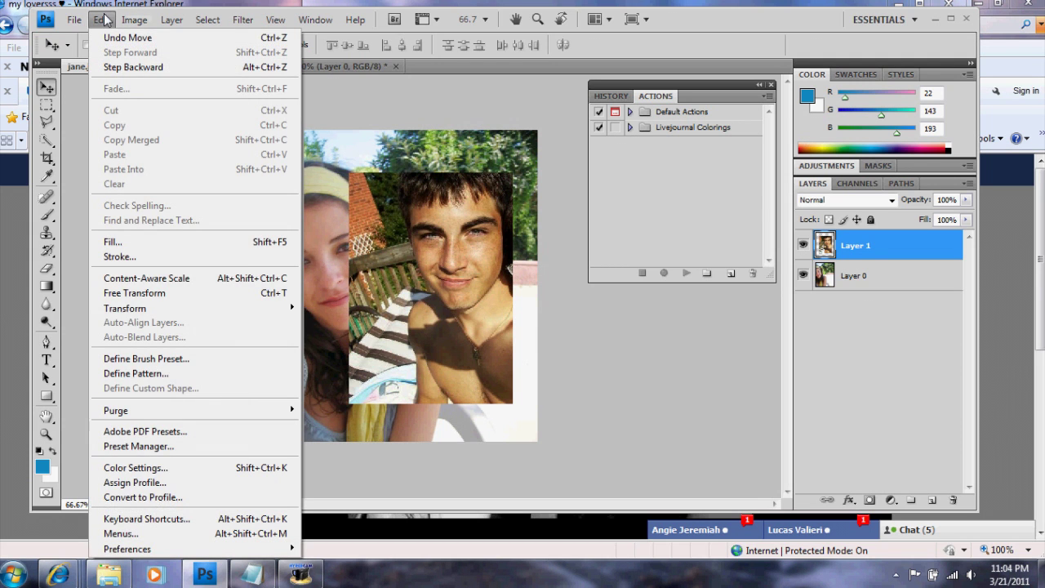
{"action": "left_click", "coordinate": [170, 292]}
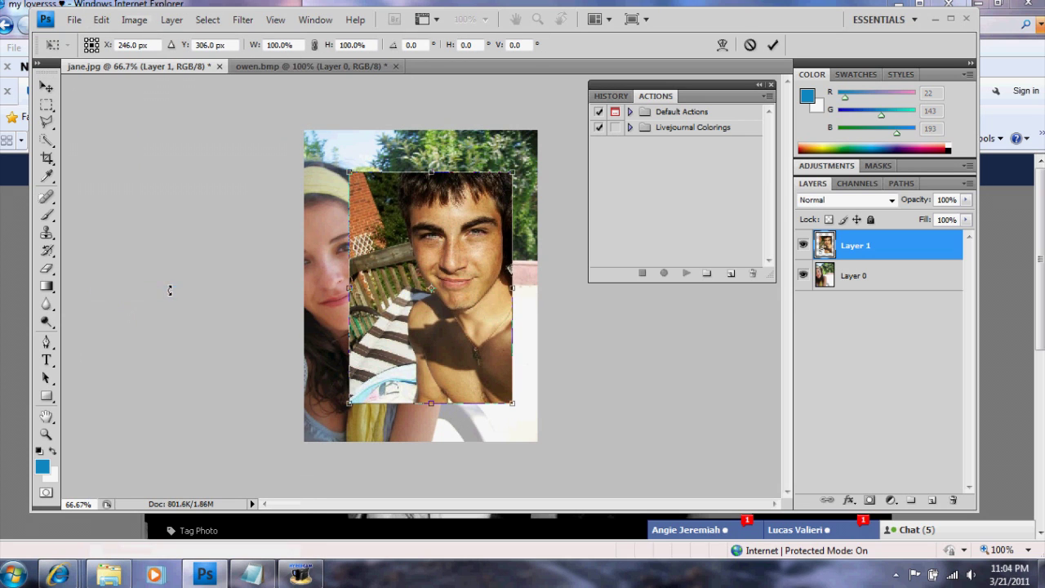
{"action": "left_click_drag", "start_coordinate": [348, 406], "coordinate": [322, 444]}
{"action": "left_click_drag", "start_coordinate": [370, 394], "coordinate": [396, 371]}
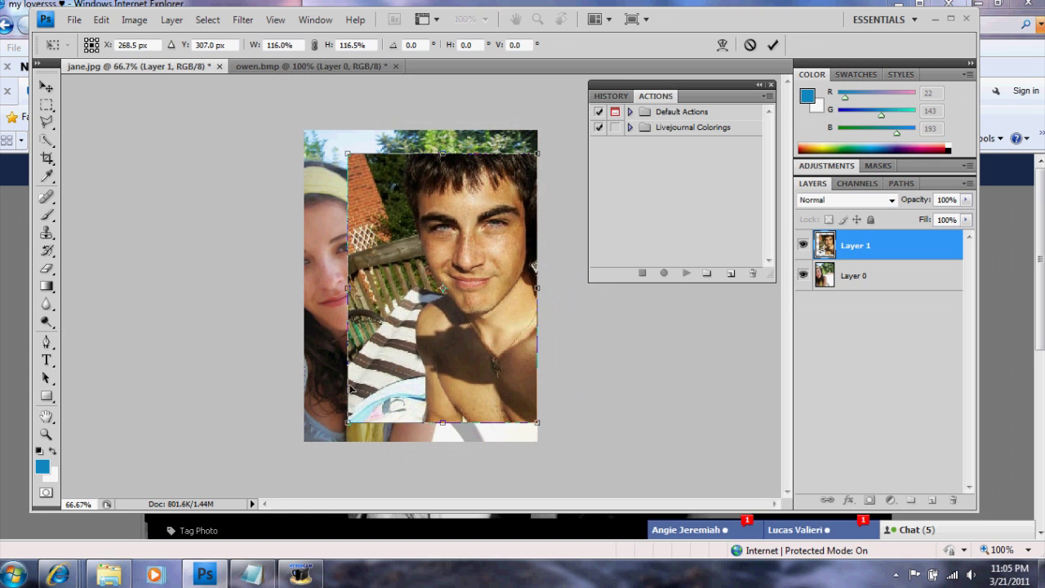
{"action": "left_click_drag", "start_coordinate": [347, 419], "coordinate": [341, 442]}
{"action": "left_click_drag", "start_coordinate": [417, 386], "coordinate": [424, 395]}
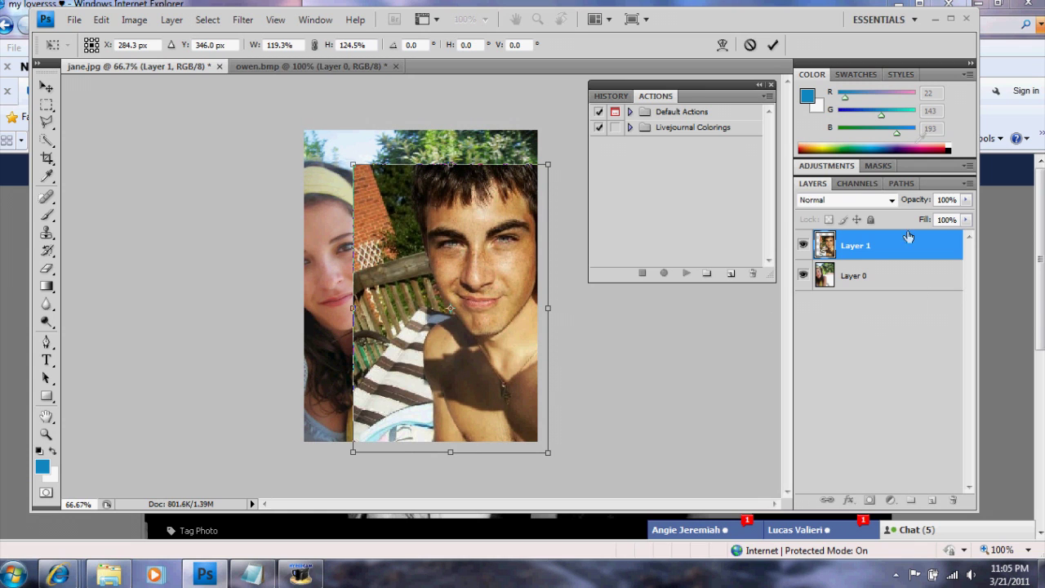
{"action": "left_click", "coordinate": [774, 51]}
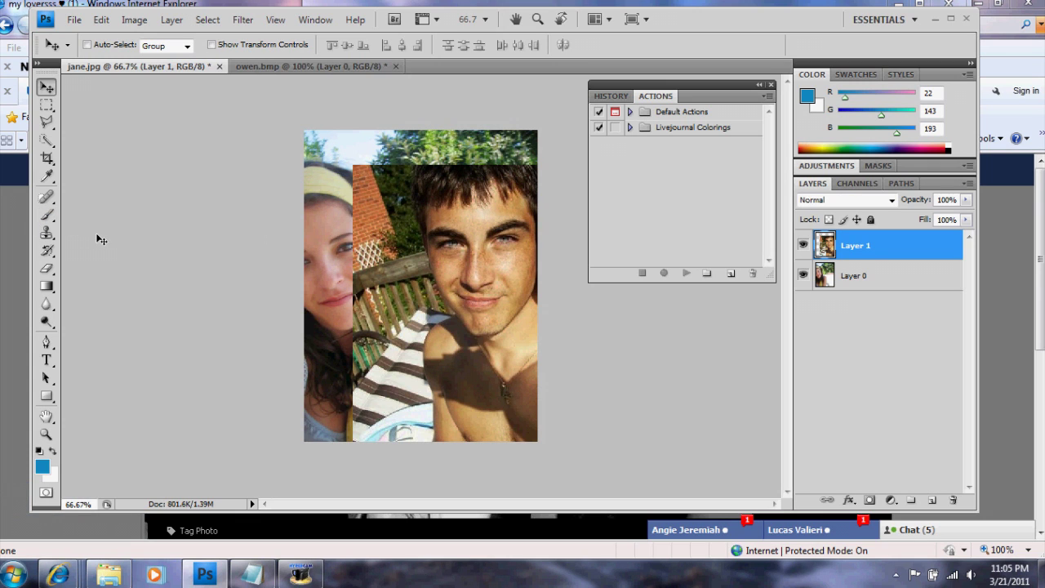
Select the Brush tool with the 65 px soft brush preset
{"action": "left_click", "coordinate": [47, 214]}
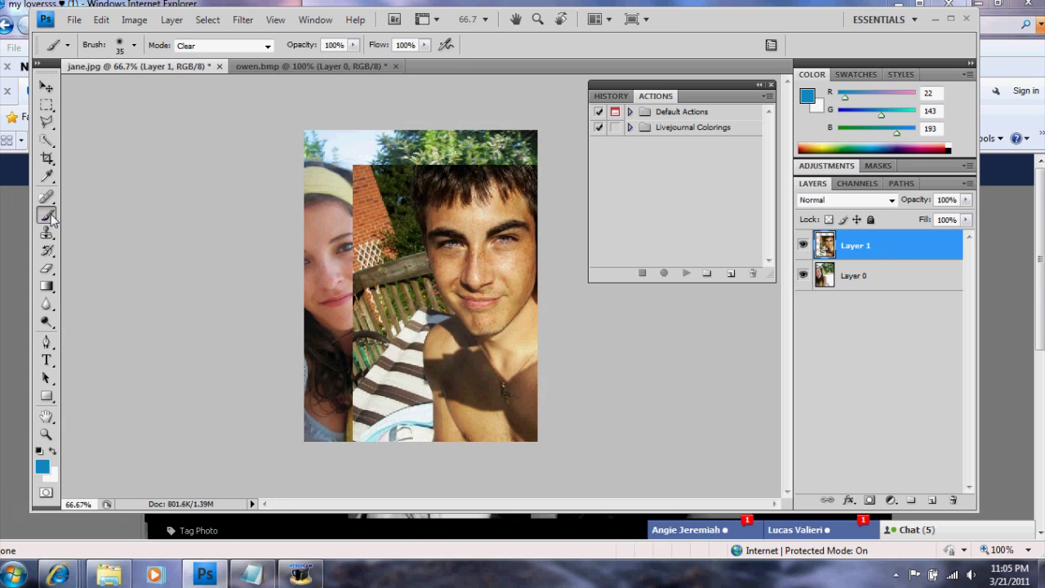
{"action": "left_click", "coordinate": [134, 46]}
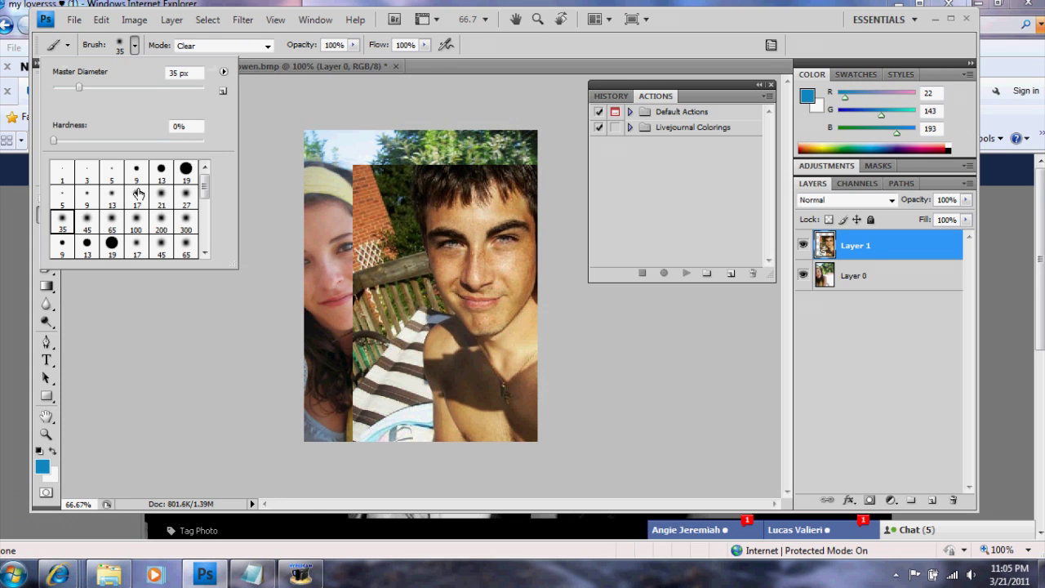
{"action": "left_click", "coordinate": [136, 219]}
{"action": "left_click", "coordinate": [112, 225]}
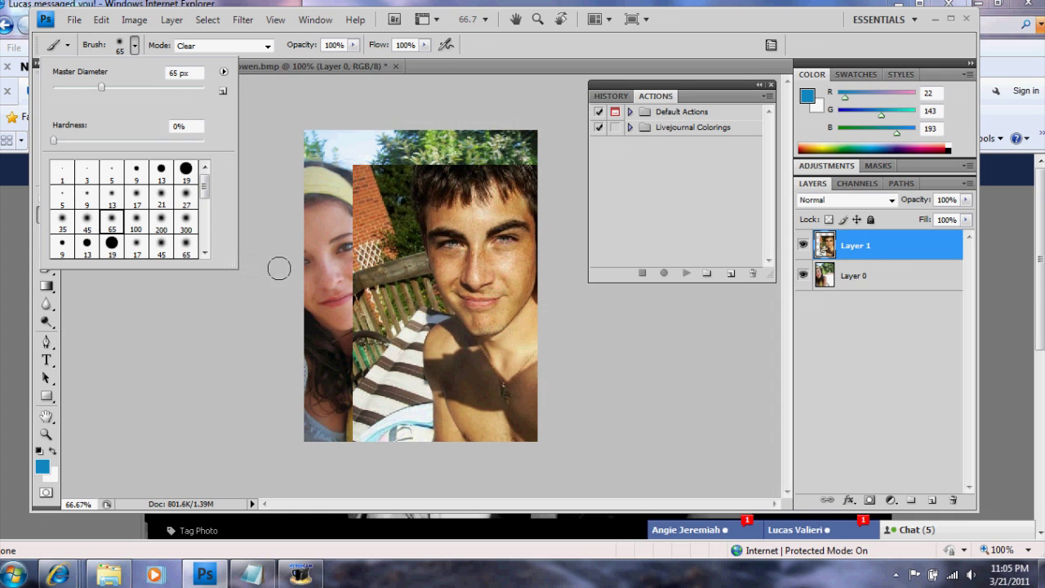
Test a Normal-mode stroke, undo it, and set the brush mode to Clear
{"action": "left_click", "coordinate": [196, 46]}
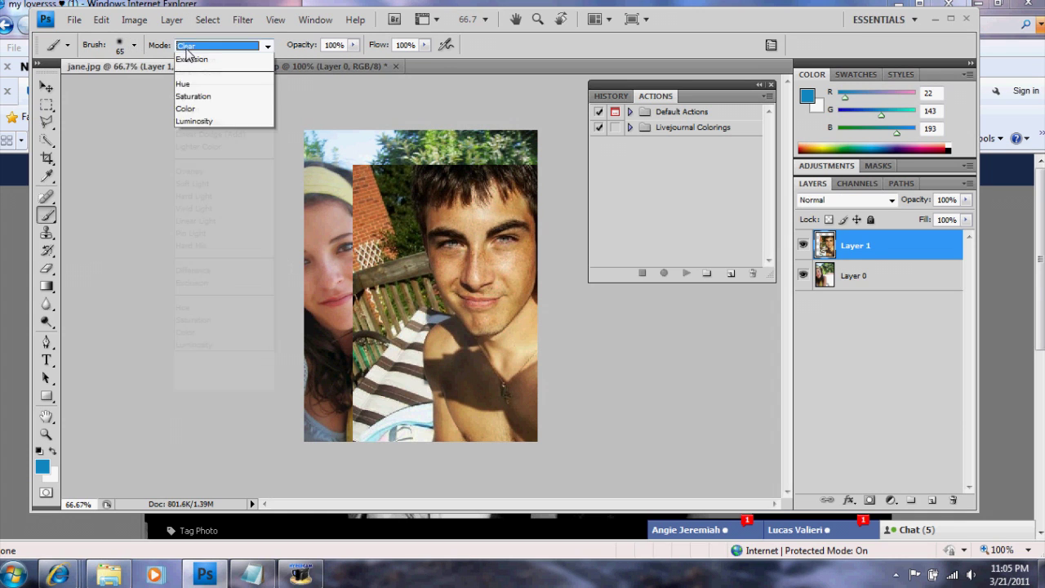
{"action": "left_click", "coordinate": [193, 60]}
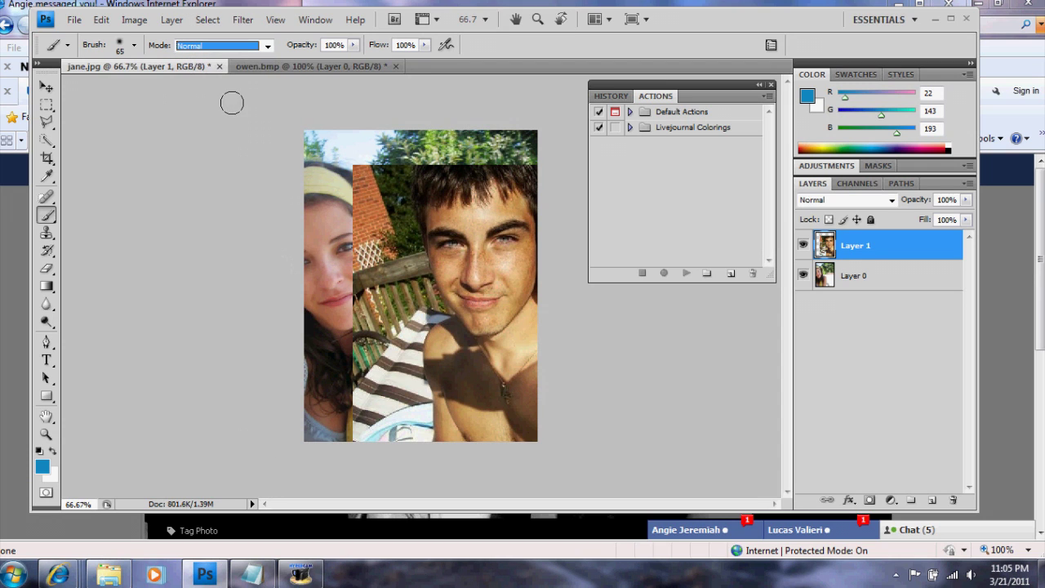
{"action": "left_click_drag", "start_coordinate": [365, 206], "coordinate": [379, 312]}
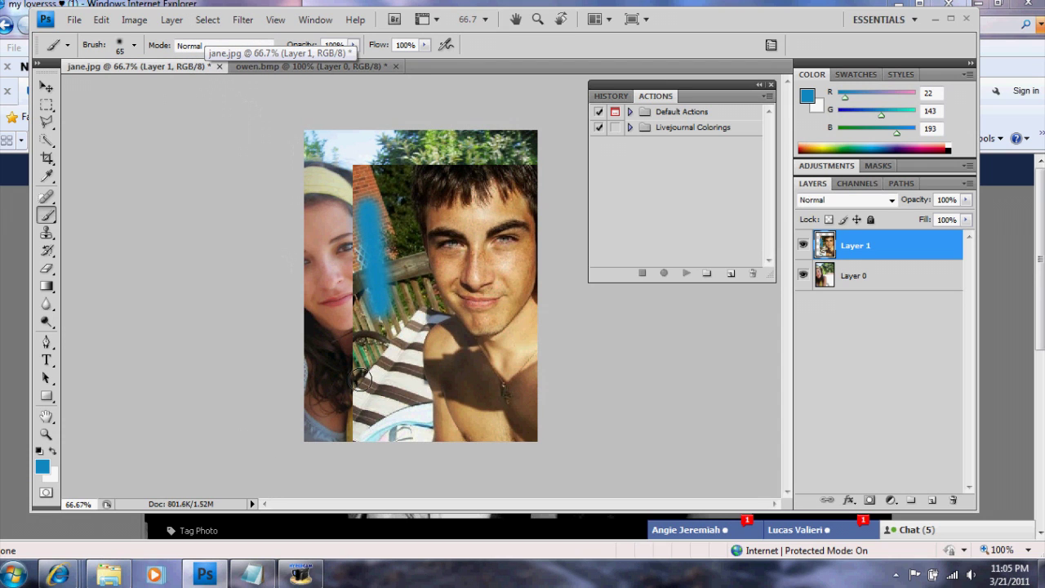
{"action": "left_click", "coordinate": [100, 19]}
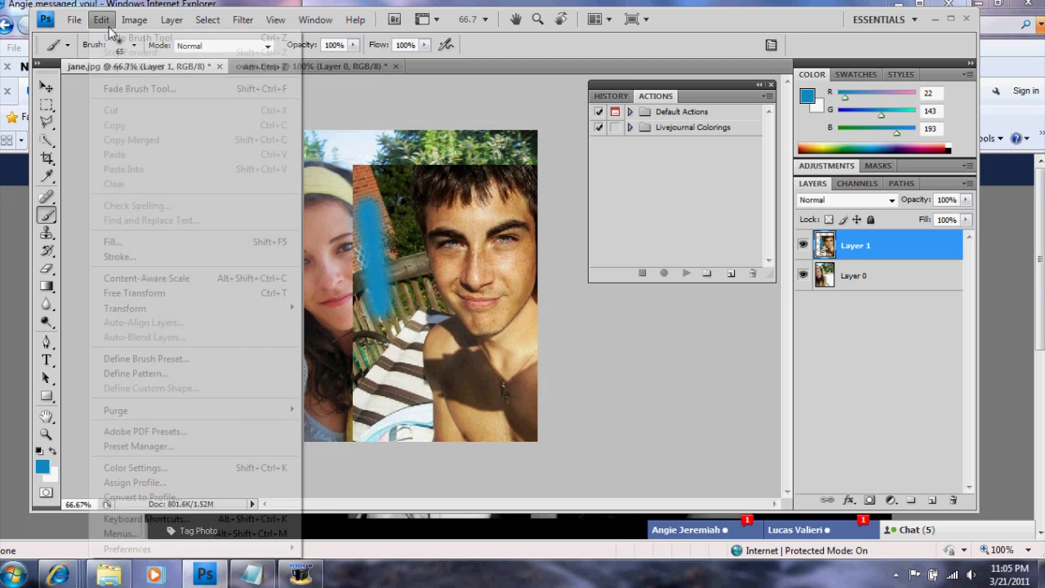
{"action": "left_click", "coordinate": [114, 37]}
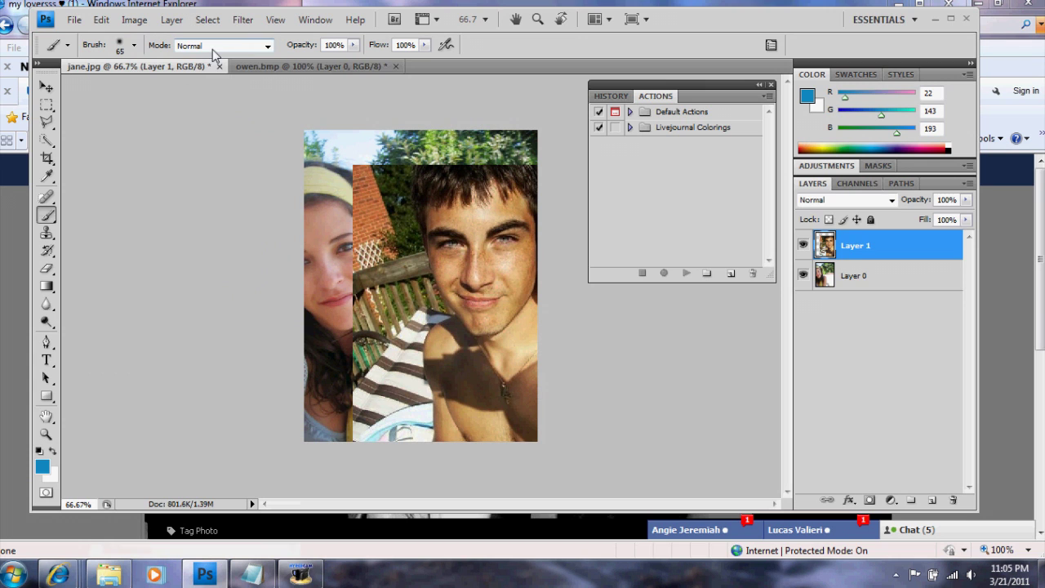
{"action": "left_click", "coordinate": [212, 49]}
{"action": "left_click", "coordinate": [188, 97]}
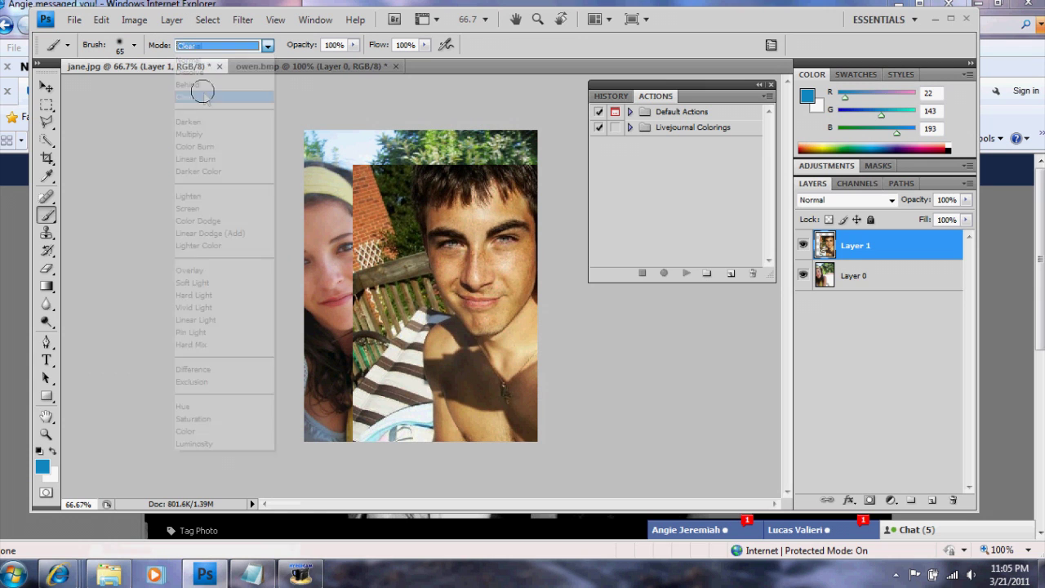
Erase the left side and top edge of the boy's layer, plus the leafy strip between the faces
{"action": "mouse_move", "coordinate": [340, 169]}
{"action": "left_mouse_down"}
{"action": "mouse_move", "coordinate": [359, 176]}
{"action": "mouse_move", "coordinate": [363, 236]}
{"action": "mouse_move", "coordinate": [359, 204]}
{"action": "mouse_move", "coordinate": [345, 302]}
{"action": "mouse_move", "coordinate": [357, 323]}
{"action": "mouse_move", "coordinate": [390, 167]}
{"action": "mouse_move", "coordinate": [394, 223]}
{"action": "mouse_move", "coordinate": [369, 266]}
{"action": "mouse_move", "coordinate": [390, 242]}
{"action": "mouse_move", "coordinate": [359, 383]}
{"action": "mouse_move", "coordinate": [362, 427]}
{"action": "mouse_move", "coordinate": [378, 437]}
{"action": "mouse_move", "coordinate": [423, 432]}
{"action": "mouse_move", "coordinate": [358, 401]}
{"action": "mouse_move", "coordinate": [378, 347]}
{"action": "mouse_move", "coordinate": [392, 392]}
{"action": "mouse_move", "coordinate": [412, 347]}
{"action": "mouse_move", "coordinate": [392, 287]}
{"action": "mouse_move", "coordinate": [391, 196]}
{"action": "mouse_move", "coordinate": [405, 171]}
{"action": "left_mouse_up"}
{"action": "mouse_move", "coordinate": [458, 145]}
{"action": "left_mouse_down"}
{"action": "mouse_move", "coordinate": [533, 155]}
{"action": "mouse_move", "coordinate": [427, 156]}
{"action": "mouse_move", "coordinate": [383, 182]}
{"action": "mouse_move", "coordinate": [404, 274]}
{"action": "mouse_move", "coordinate": [391, 202]}
{"action": "left_mouse_up"}
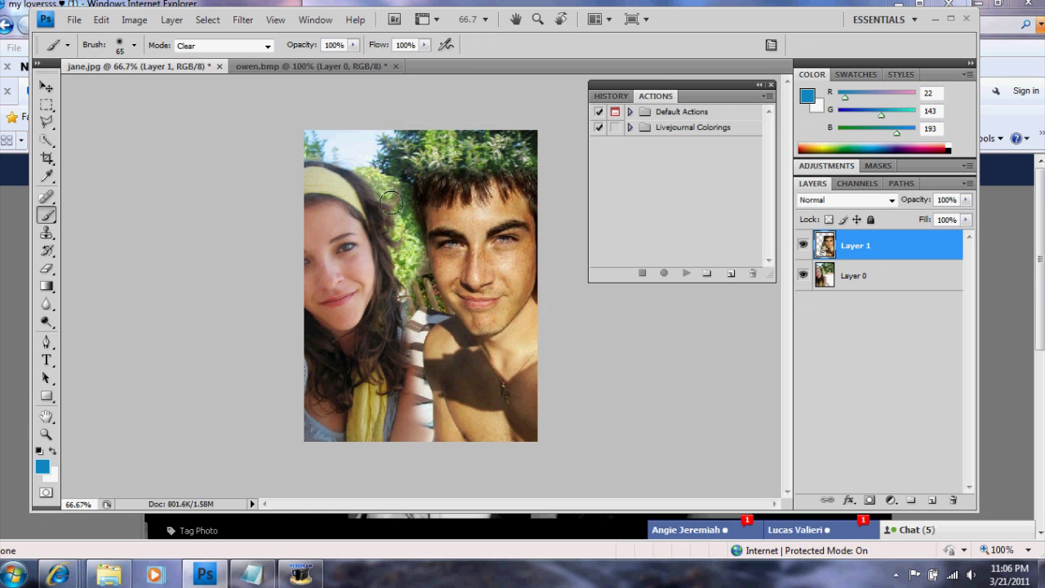
{"action": "mouse_move", "coordinate": [414, 294]}
{"action": "left_mouse_down"}
{"action": "mouse_move", "coordinate": [410, 354]}
{"action": "mouse_move", "coordinate": [425, 439]}
{"action": "left_mouse_up"}
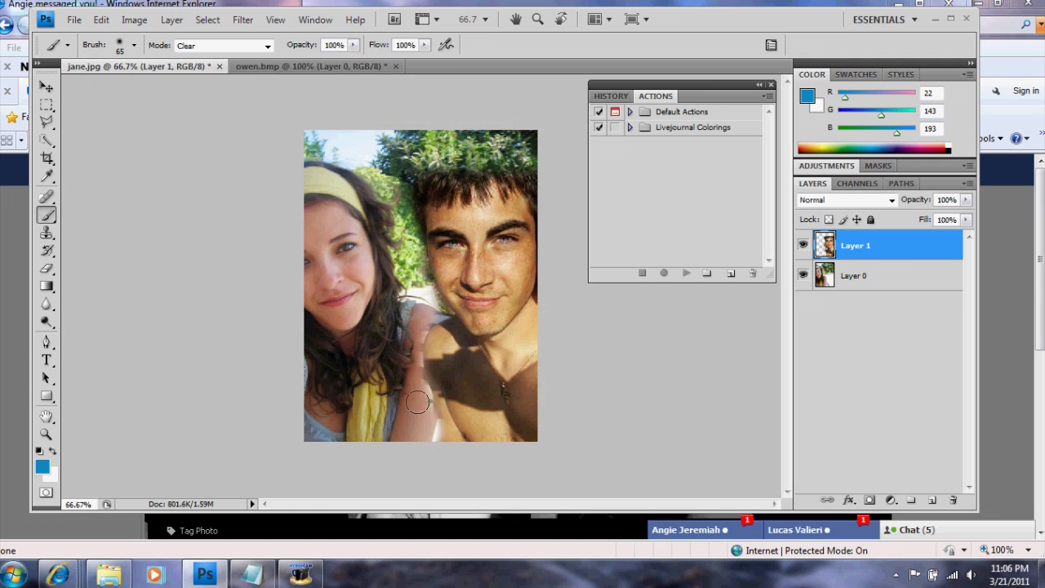
{"action": "left_click_drag", "start_coordinate": [416, 381], "coordinate": [411, 354]}
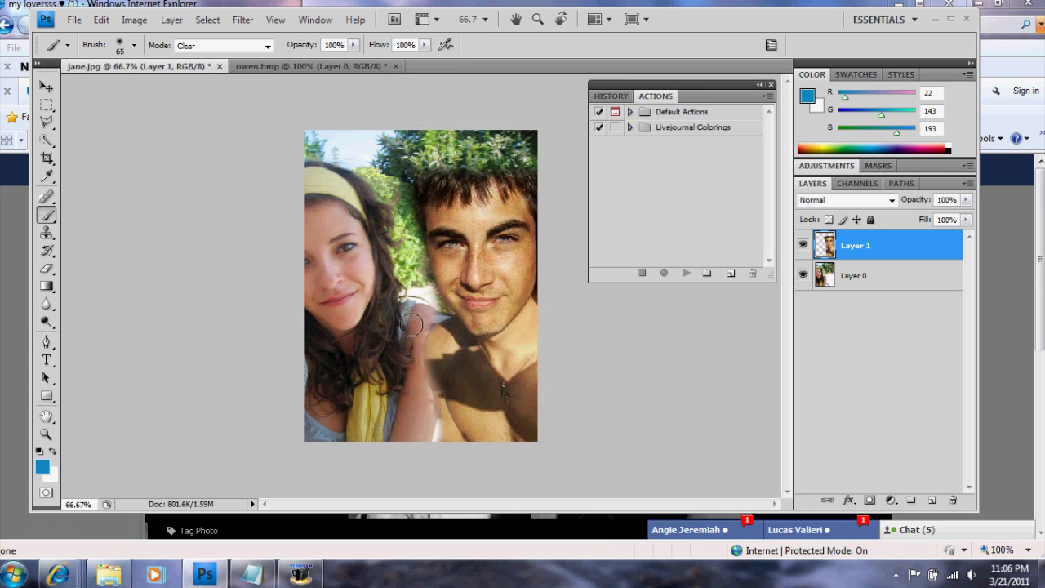
With a 33 px brush, refine the erased edge between the faces and along the girl's arm
{"action": "left_click", "coordinate": [134, 45]}
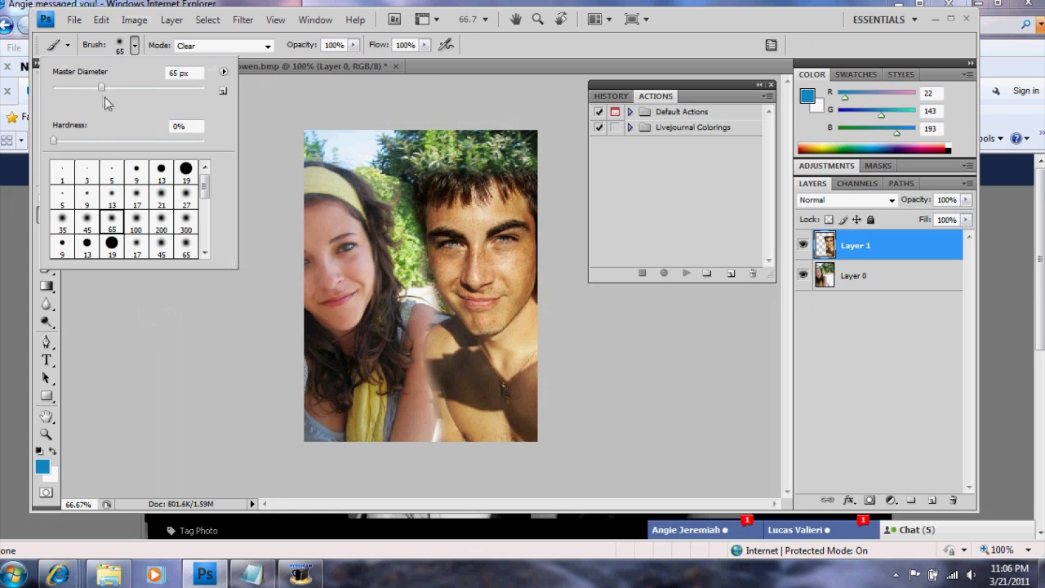
{"action": "left_click_drag", "start_coordinate": [101, 89], "coordinate": [79, 90]}
{"action": "left_click", "coordinate": [437, 312]}
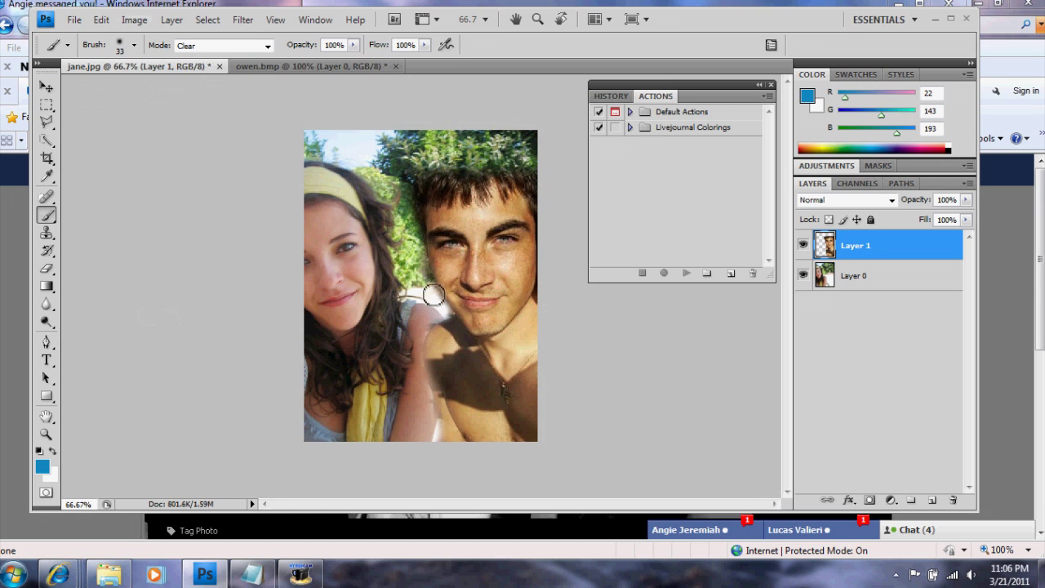
{"action": "left_click_drag", "start_coordinate": [448, 312], "coordinate": [431, 283]}
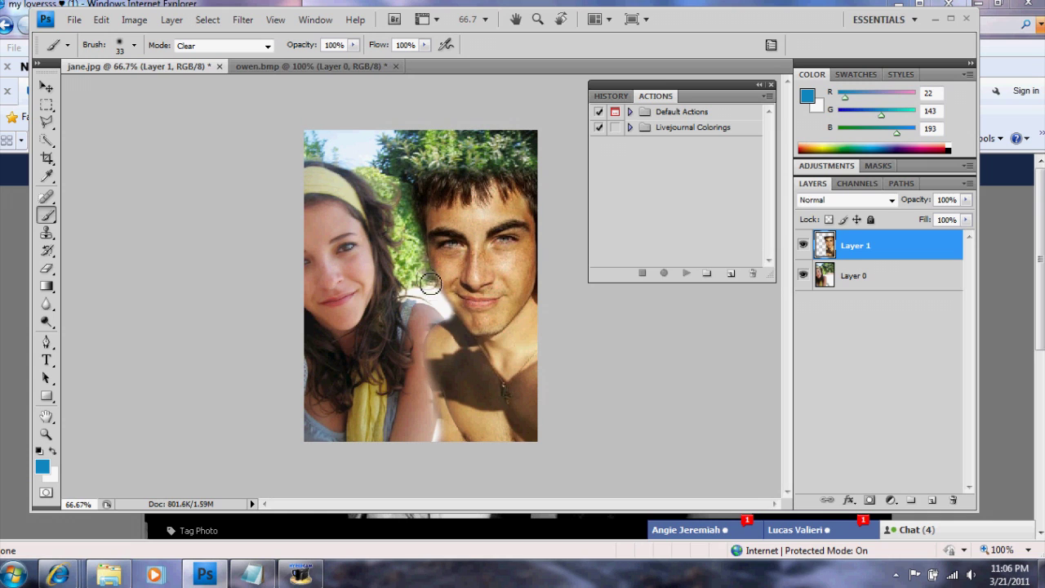
{"action": "left_click_drag", "start_coordinate": [437, 324], "coordinate": [428, 423]}
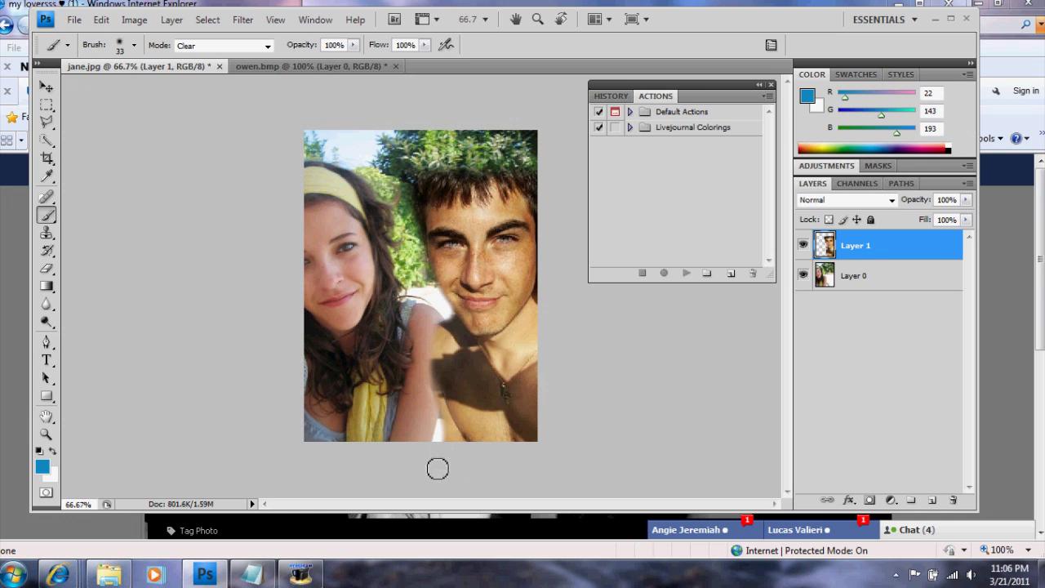
{"action": "left_click", "coordinate": [47, 86]}
Shift the boy's layer about 20 px left to line up with the girl
{"action": "left_click_drag", "start_coordinate": [482, 277], "coordinate": [467, 279]}
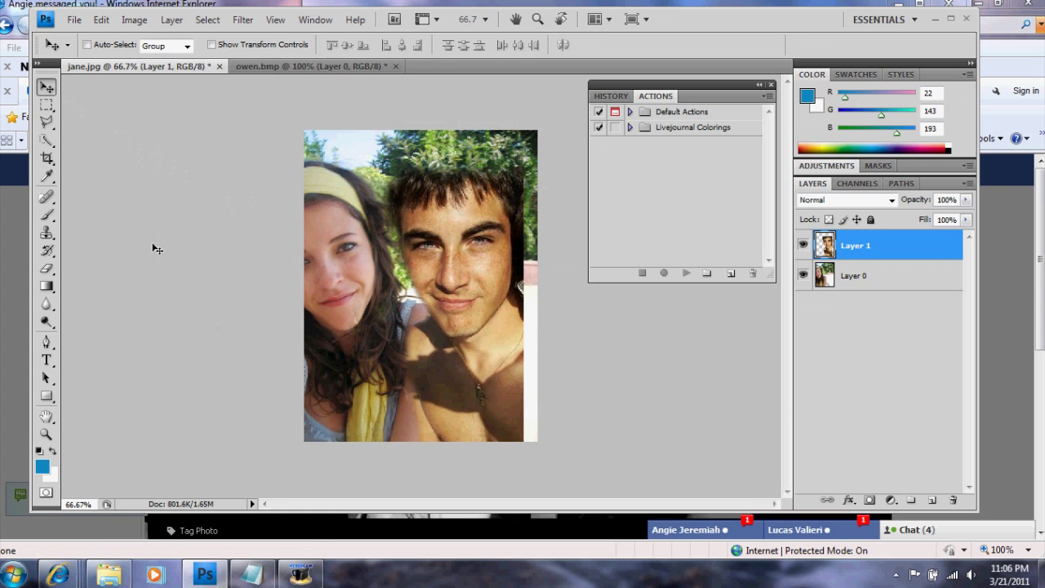
{"action": "left_click", "coordinate": [47, 214]}
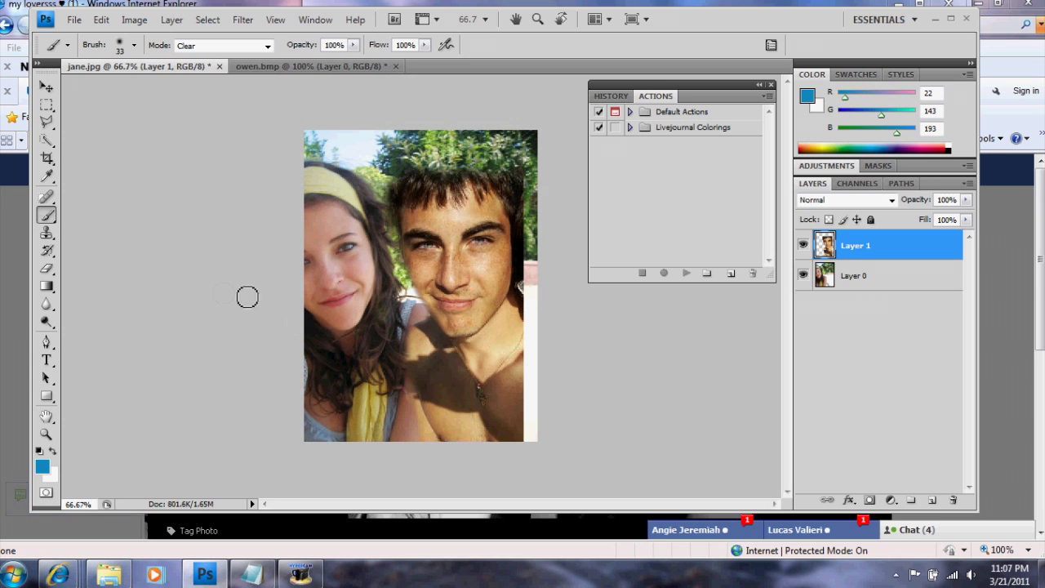
{"action": "left_click", "coordinate": [46, 377]}
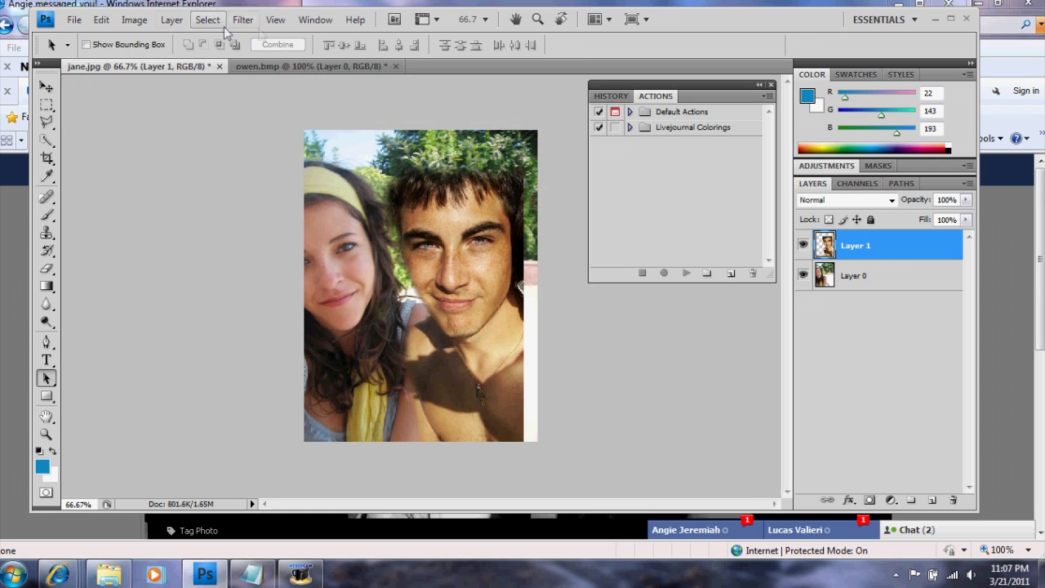
{"action": "left_click", "coordinate": [135, 20]}
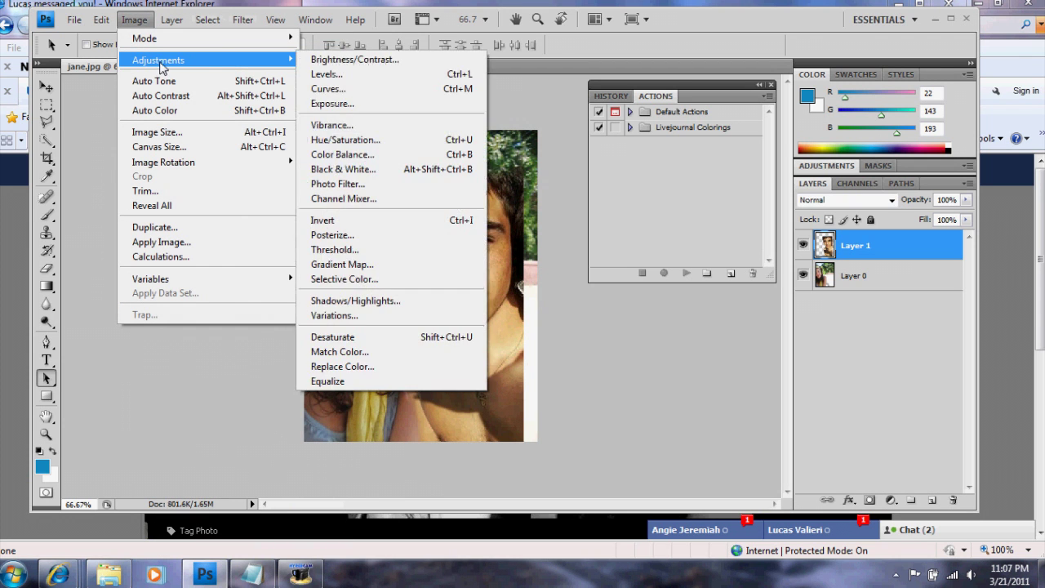
{"action": "mouse_move", "coordinate": [284, 62]}
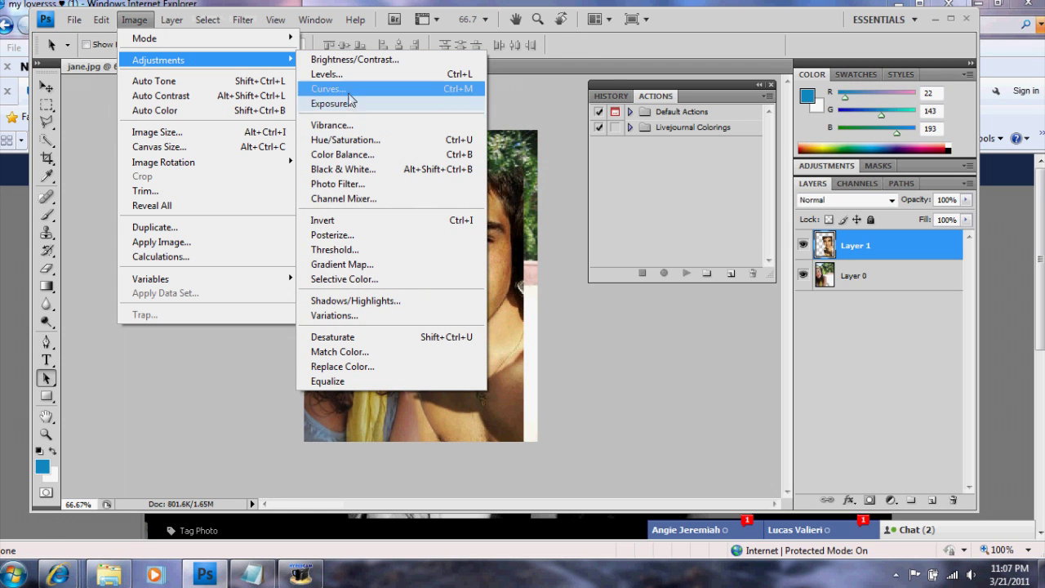
{"action": "left_click", "coordinate": [384, 88]}
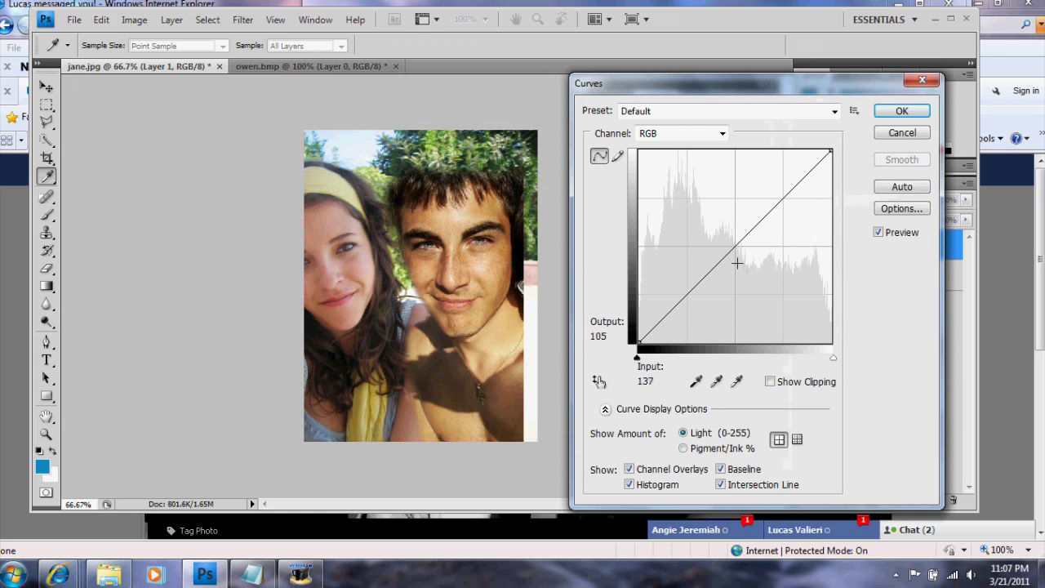
{"action": "mouse_move", "coordinate": [726, 260]}
{"action": "left_mouse_down"}
{"action": "mouse_move", "coordinate": [732, 270]}
{"action": "mouse_move", "coordinate": [719, 261]}
{"action": "left_mouse_up"}
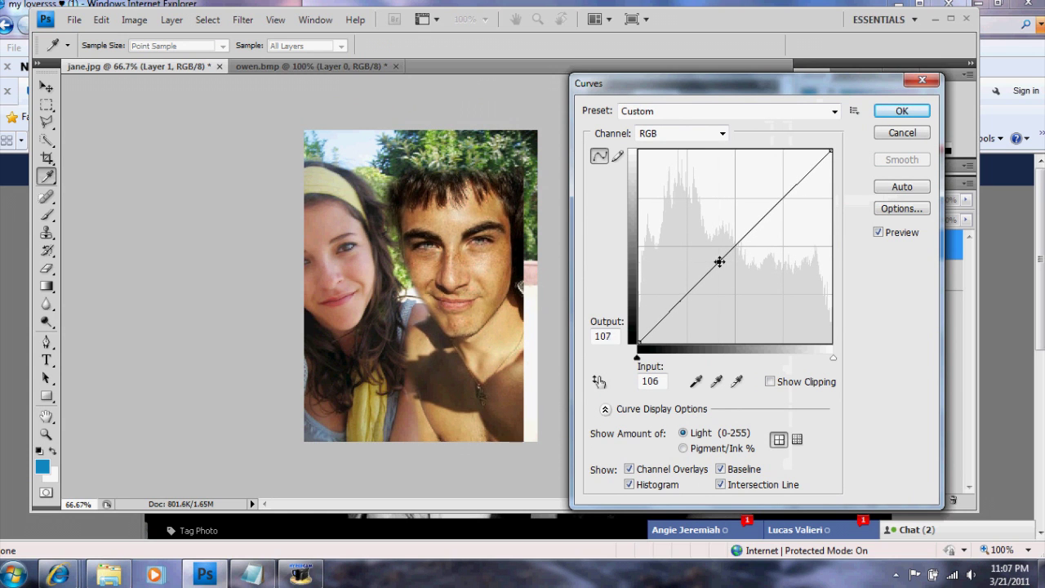
{"action": "left_click", "coordinate": [886, 135]}
{"action": "key", "text": "a"}
{"action": "left_click", "coordinate": [172, 20]}
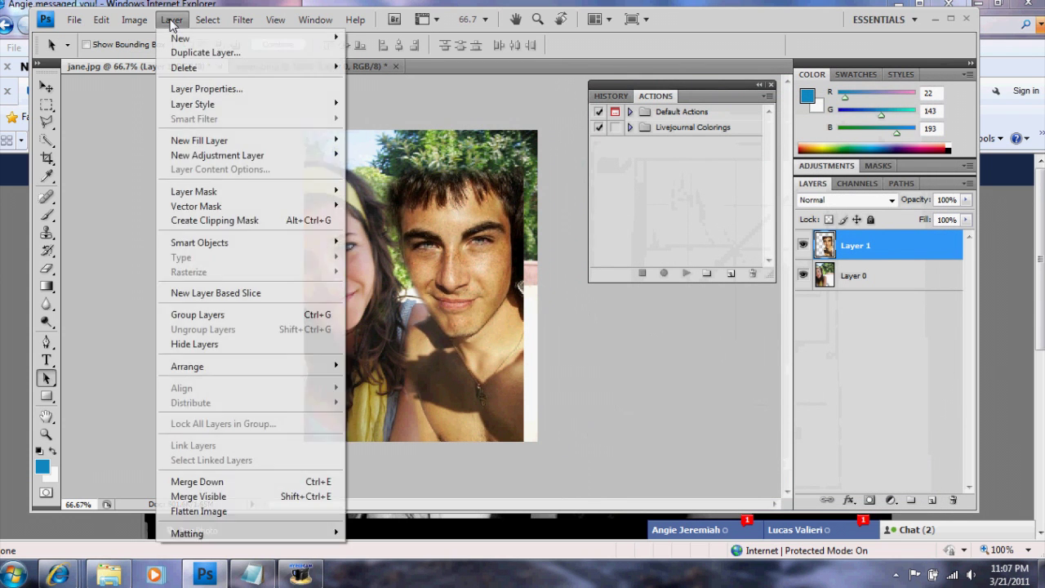
{"action": "mouse_move", "coordinate": [151, 24]}
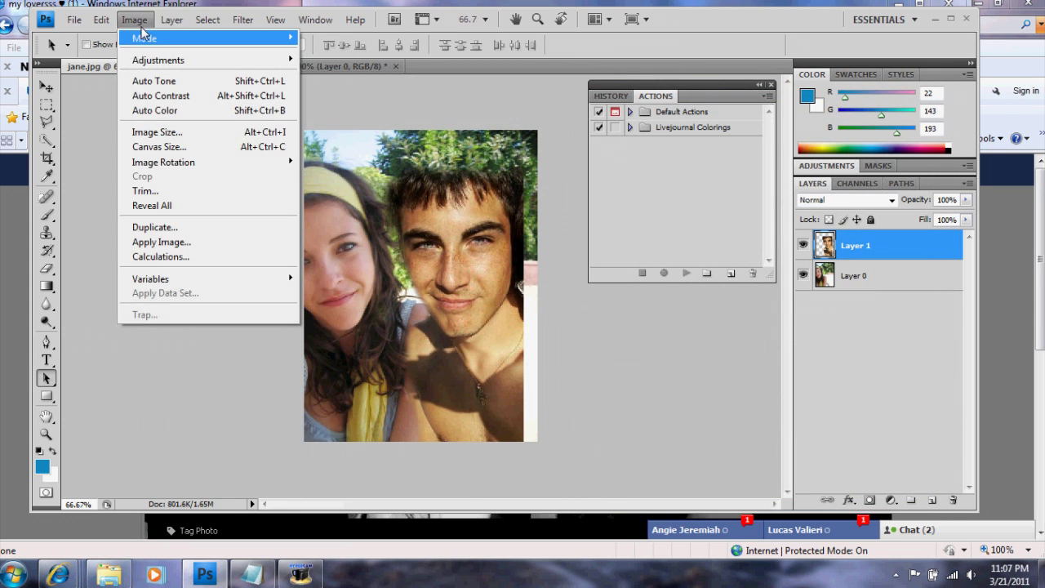
{"action": "mouse_move", "coordinate": [148, 59]}
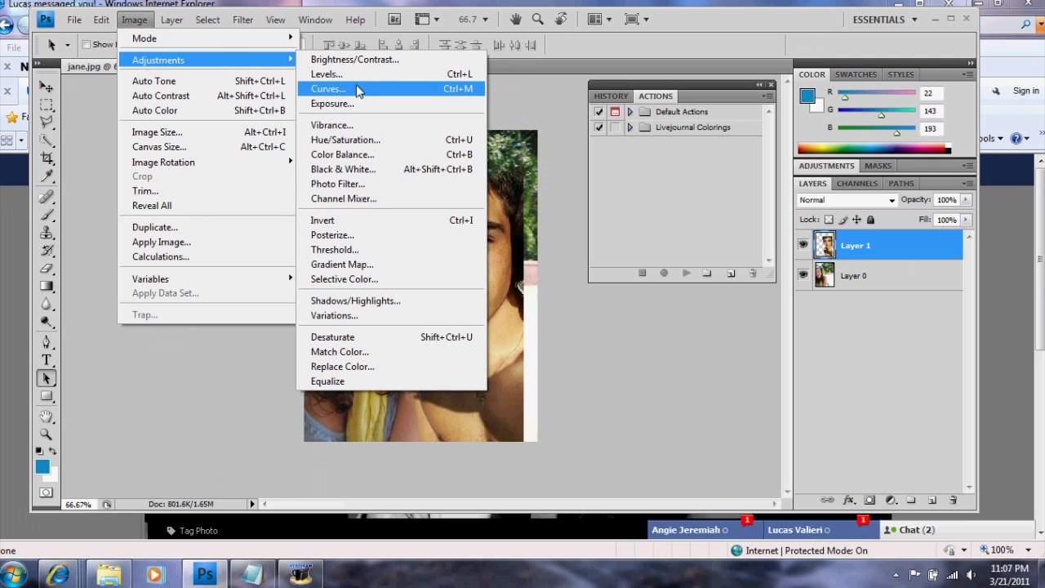
{"action": "left_click", "coordinate": [366, 62]}
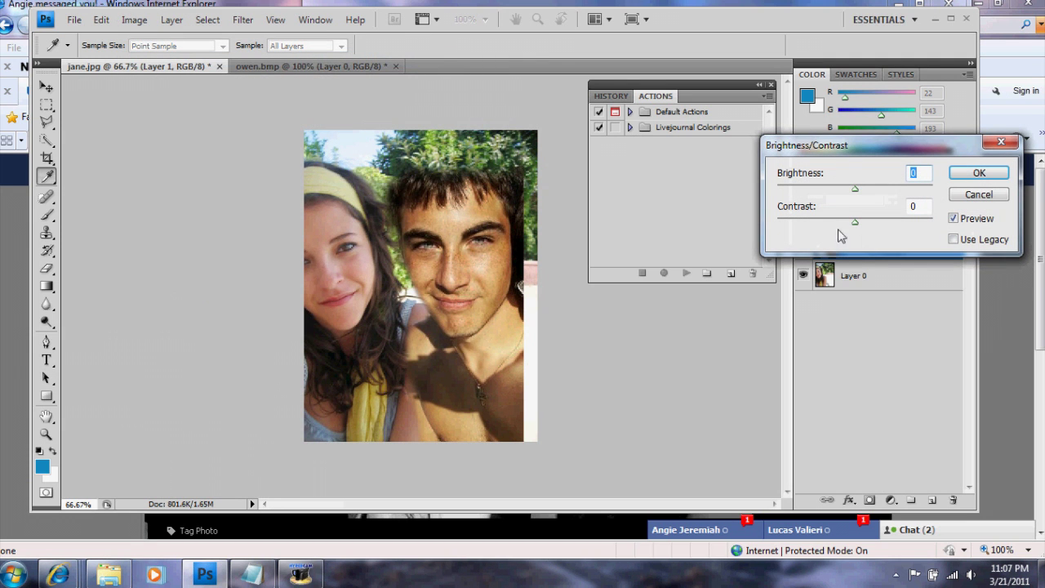
{"action": "left_click_drag", "start_coordinate": [859, 190], "coordinate": [849, 231]}
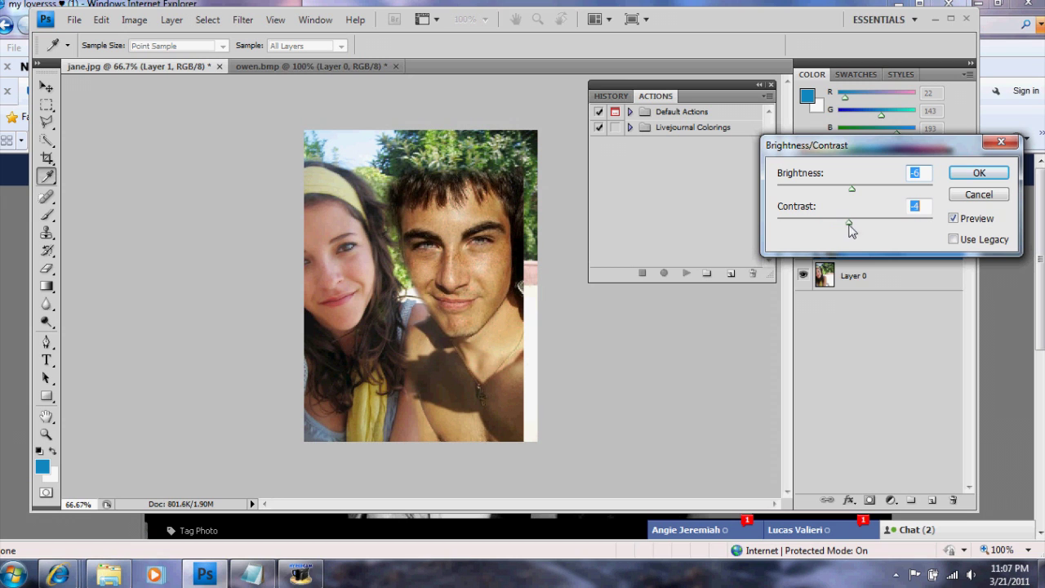
{"action": "left_click_drag", "start_coordinate": [854, 230], "coordinate": [856, 226]}
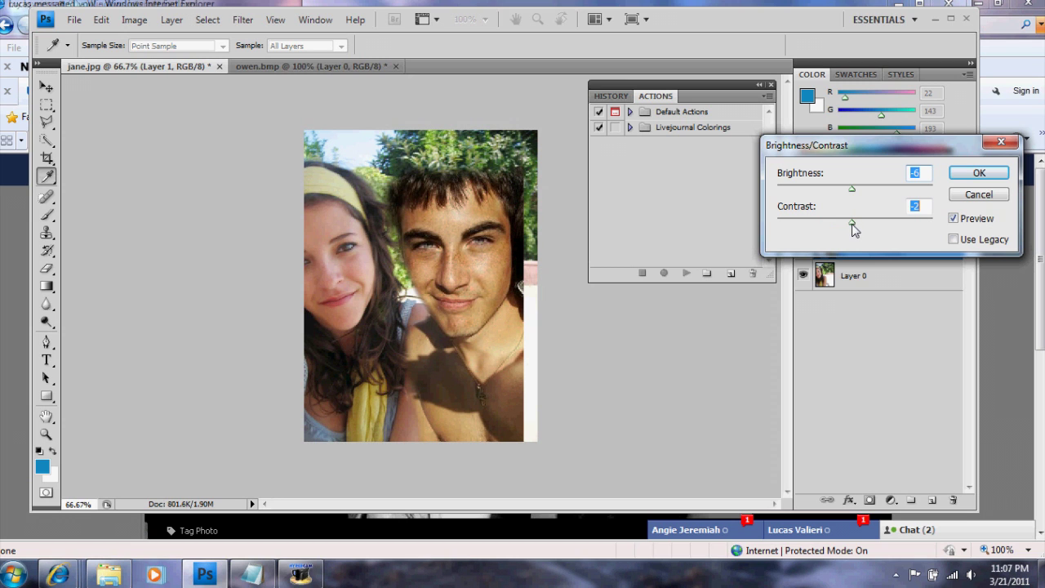
{"action": "left_click", "coordinate": [977, 194]}
{"action": "key", "text": "v"}
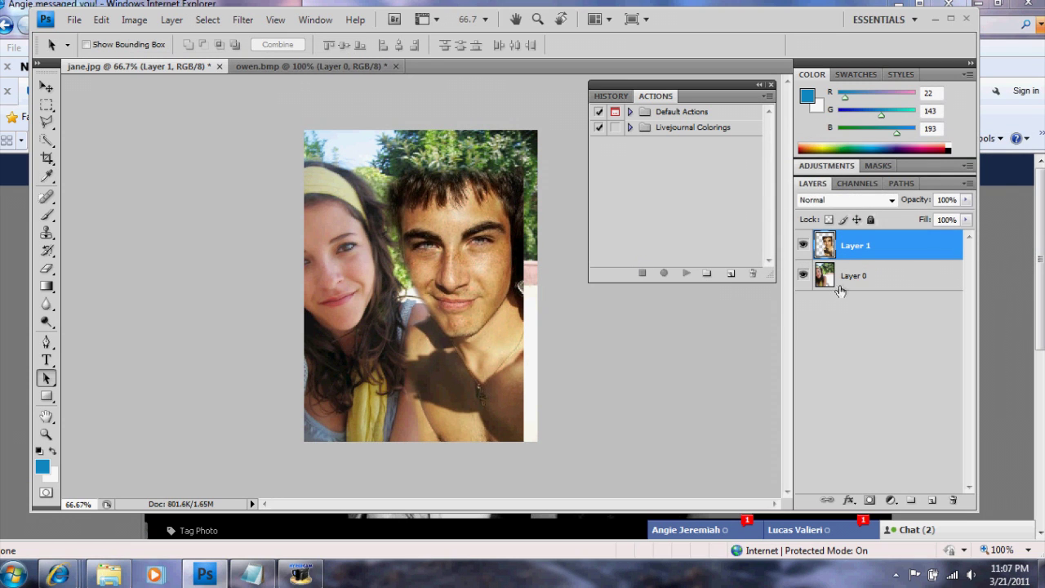
Brighten Layer 0 by raising the curve in a Curves adjustment
{"action": "left_click", "coordinate": [839, 284]}
{"action": "left_click", "coordinate": [185, 22]}
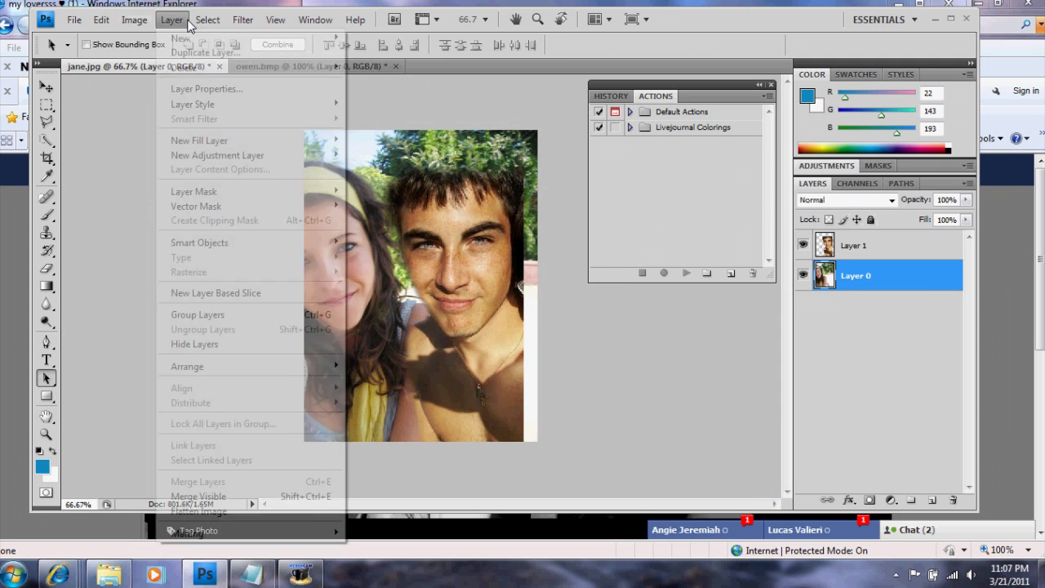
{"action": "mouse_move", "coordinate": [135, 19]}
{"action": "mouse_move", "coordinate": [168, 60]}
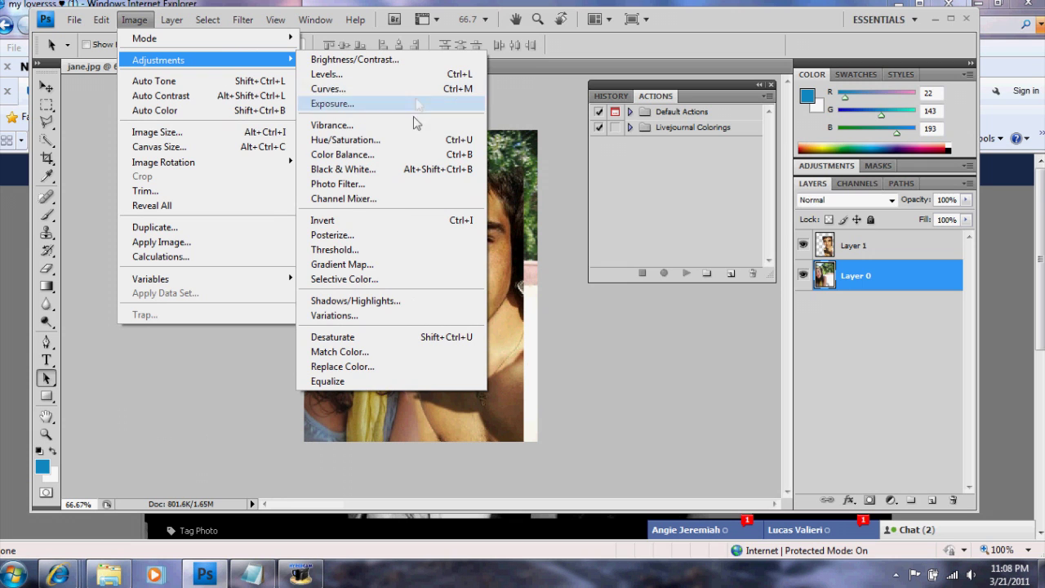
{"action": "left_click", "coordinate": [402, 89]}
{"action": "left_click_drag", "start_coordinate": [724, 261], "coordinate": [716, 245]}
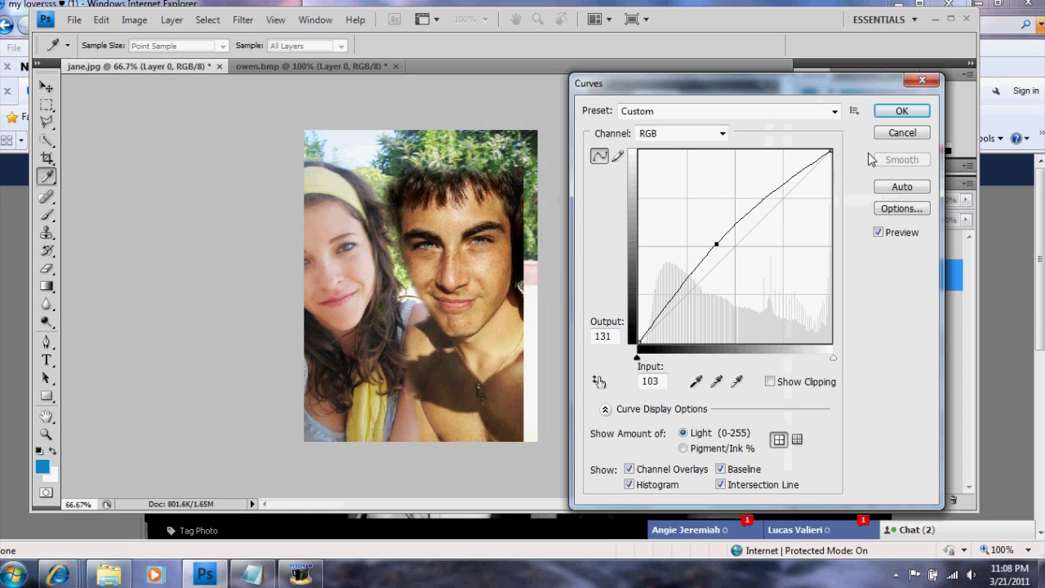
{"action": "left_click", "coordinate": [898, 111]}
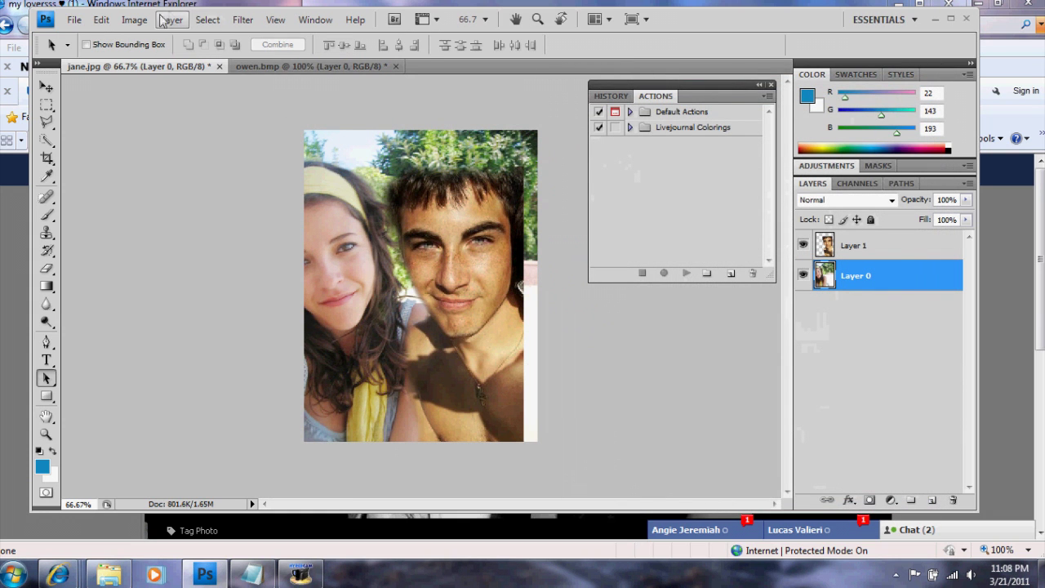
Apply Levels to Layer 0 with black point 37 and midtone gamma 0.92
{"action": "left_click", "coordinate": [134, 19]}
{"action": "mouse_move", "coordinate": [171, 59]}
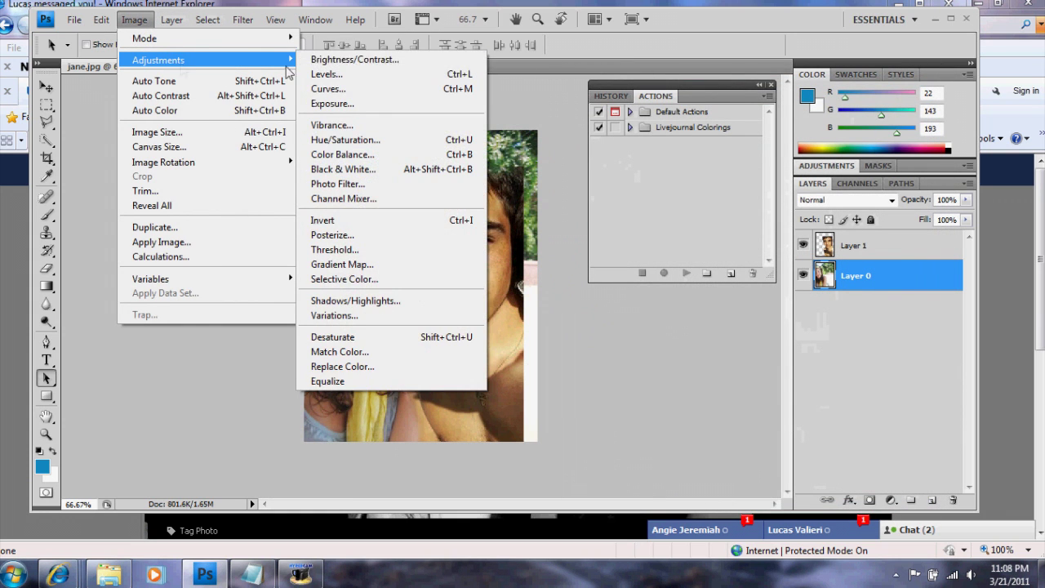
{"action": "left_click", "coordinate": [338, 75]}
{"action": "left_click_drag", "start_coordinate": [558, 281], "coordinate": [588, 281]}
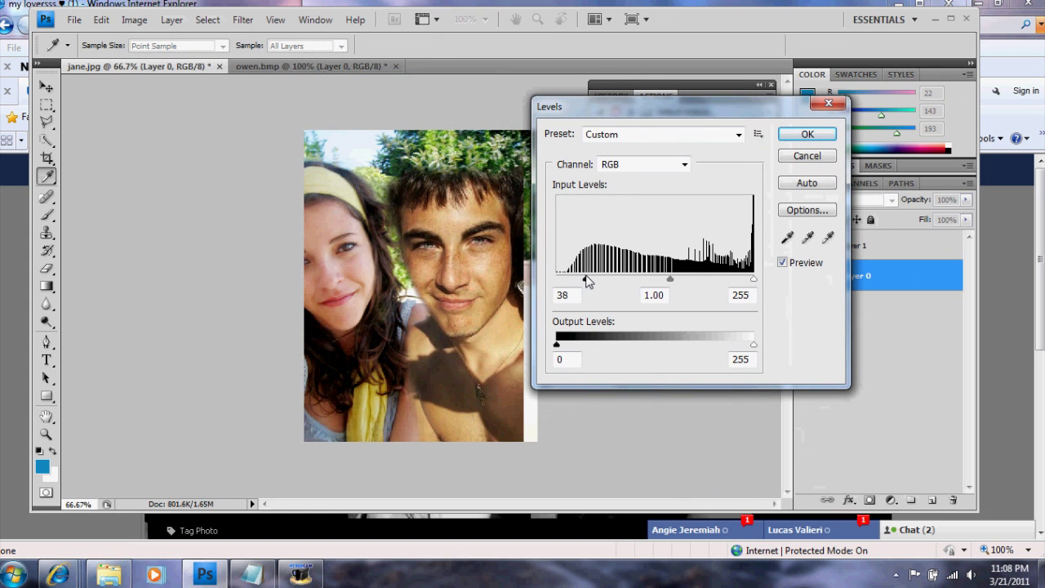
{"action": "left_click", "coordinate": [586, 282]}
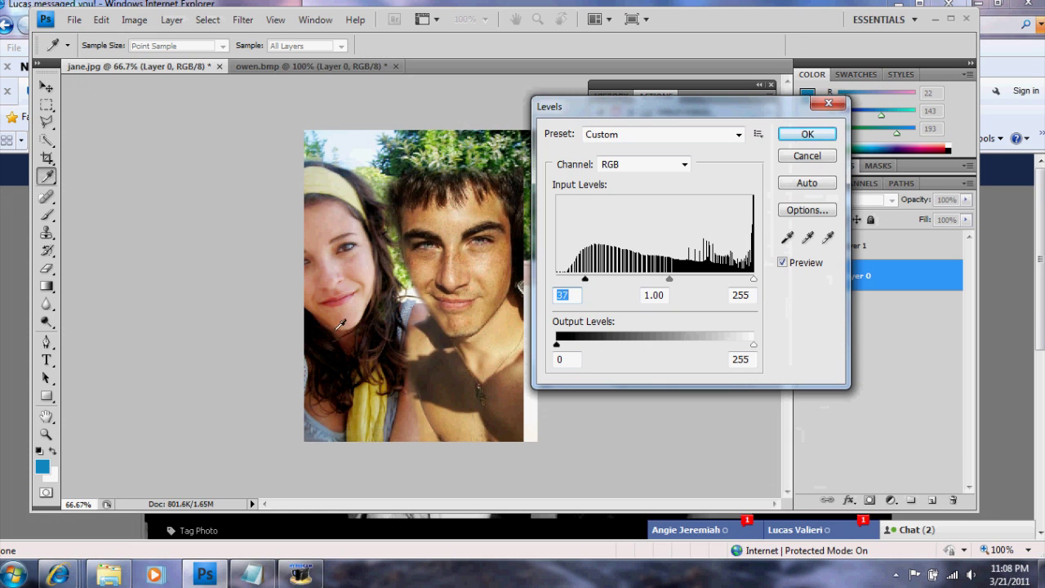
{"action": "left_click_drag", "start_coordinate": [664, 281], "coordinate": [676, 281]}
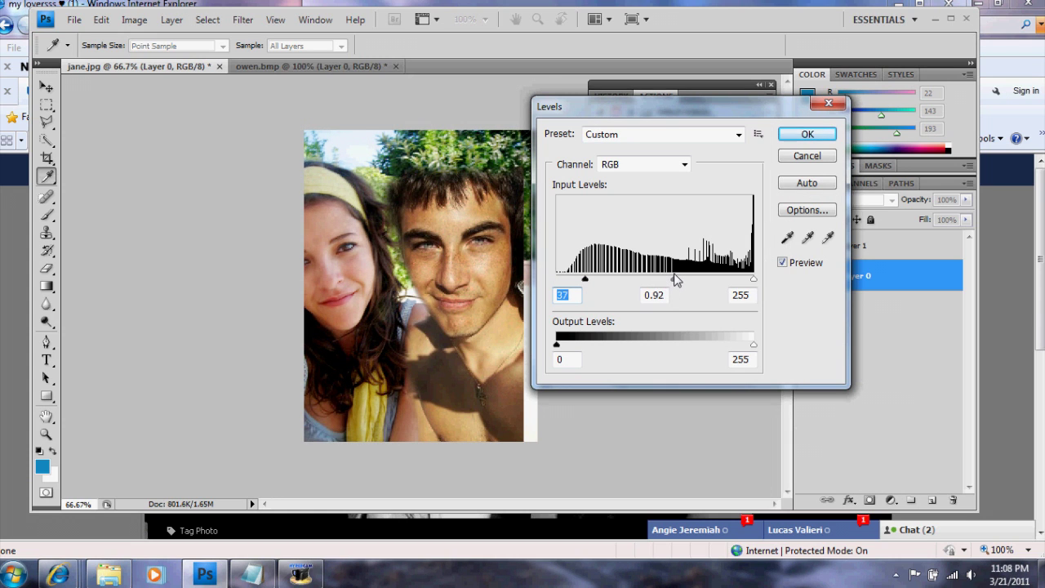
{"action": "key", "text": "Tab"}
{"action": "left_click", "coordinate": [807, 136]}
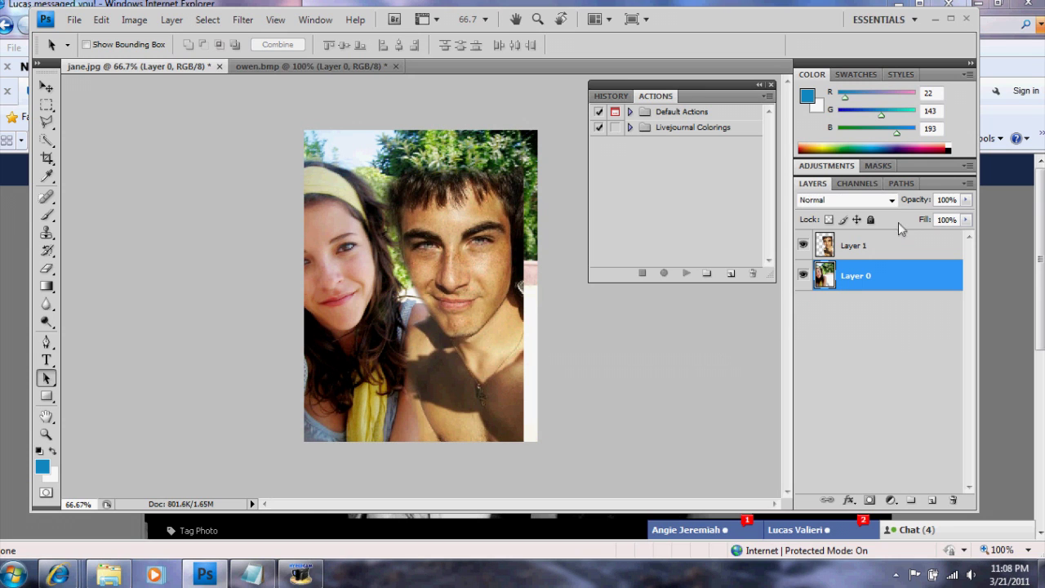
Combine Layer 0 and Layer 1 using Merge Visible from the layer context menu
{"action": "left_click", "coordinate": [887, 245]}
{"action": "right_click", "coordinate": [864, 274]}
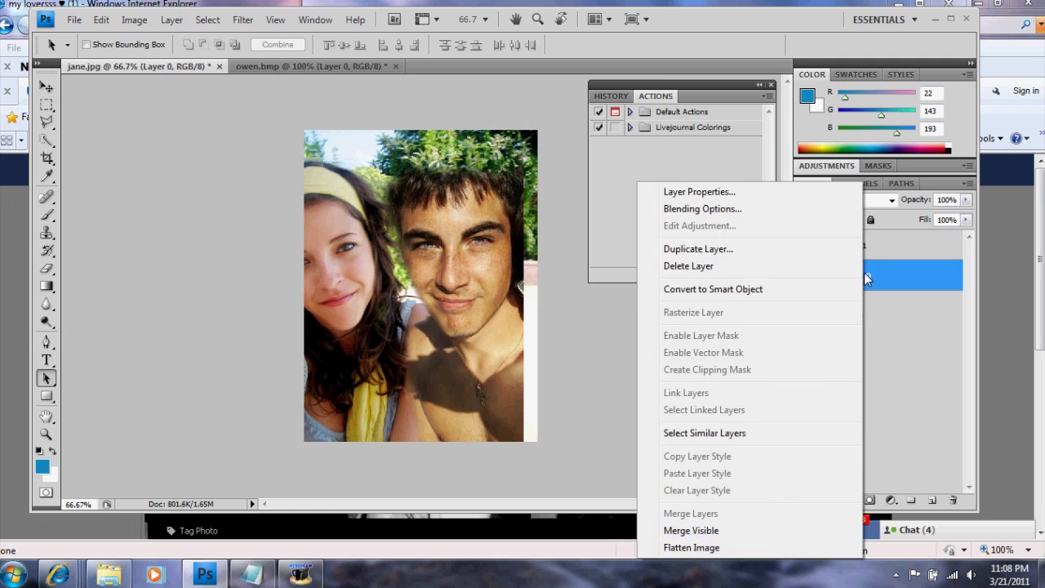
{"action": "left_click", "coordinate": [730, 531]}
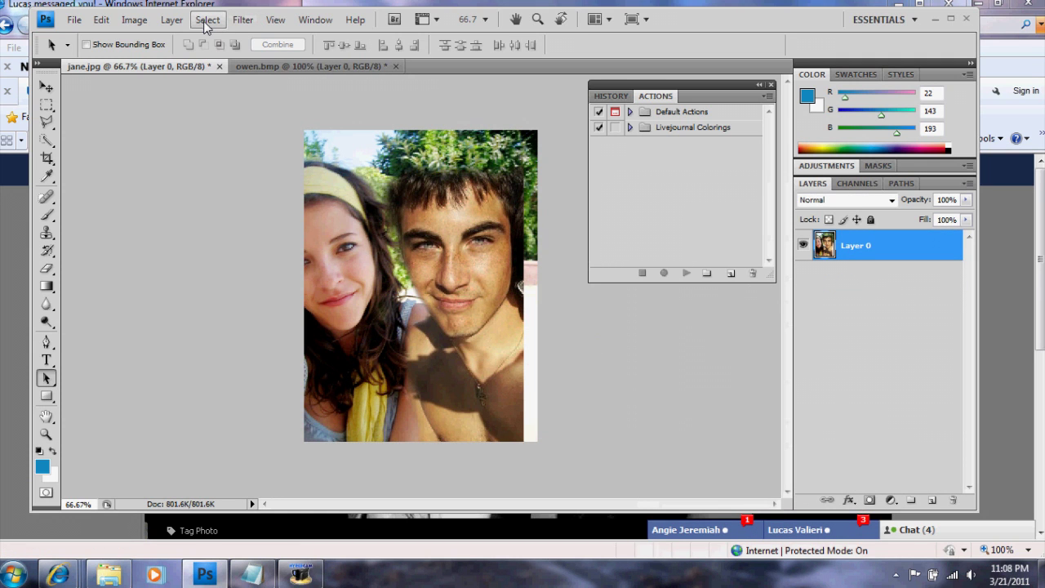
Crop the photo with its top edge lowered to trim off the top strip
{"action": "left_click", "coordinate": [47, 159]}
{"action": "left_click_drag", "start_coordinate": [304, 156], "coordinate": [524, 441]}
{"action": "left_click_drag", "start_coordinate": [415, 154], "coordinate": [416, 183]}
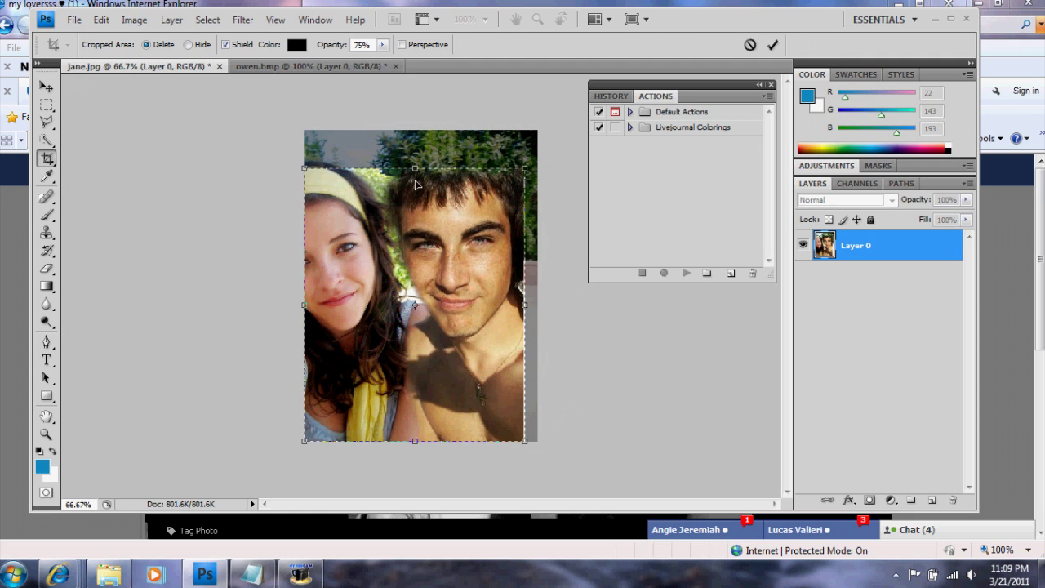
{"action": "right_click", "coordinate": [417, 189]}
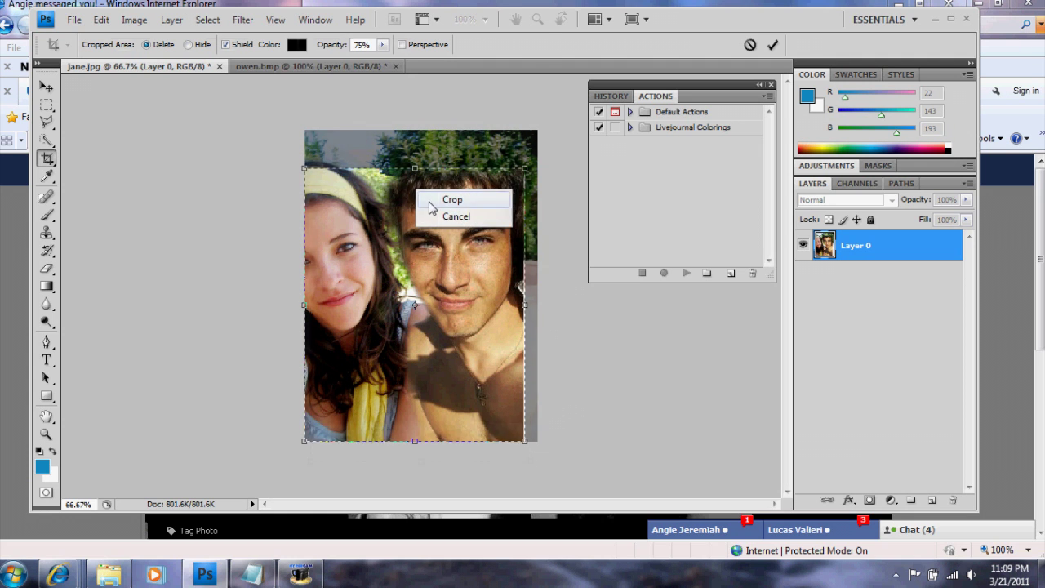
{"action": "left_click", "coordinate": [449, 200]}
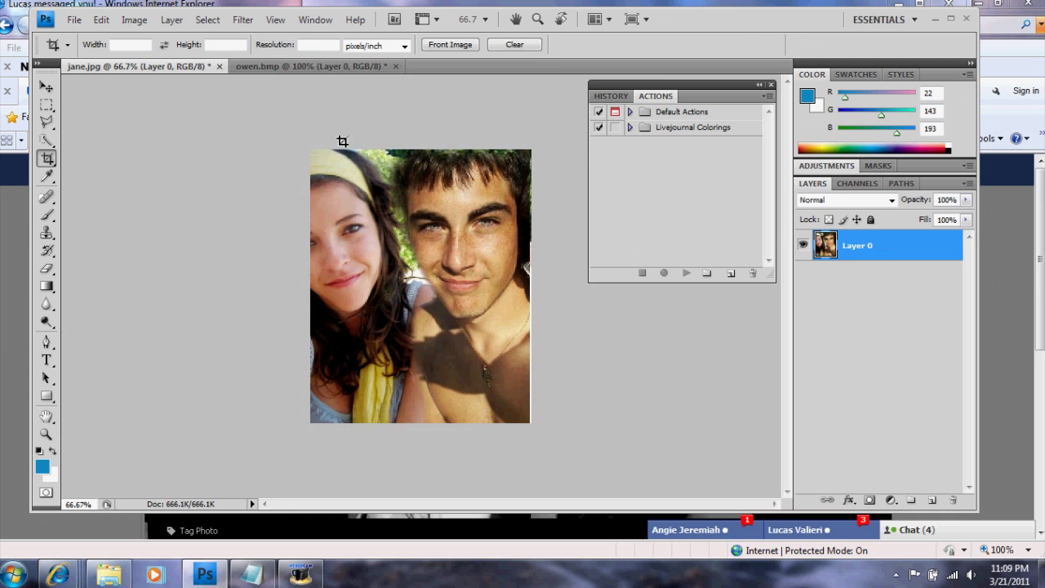
Apply a second, tighter crop that trims a thin right edge
{"action": "left_click_drag", "start_coordinate": [311, 149], "coordinate": [523, 441]}
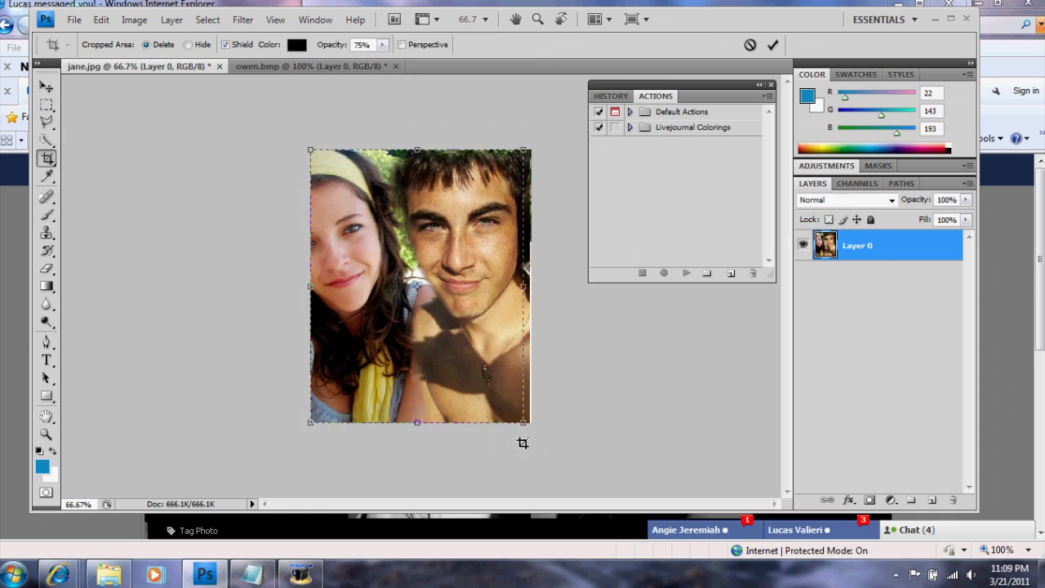
{"action": "right_click", "coordinate": [422, 329]}
{"action": "left_click", "coordinate": [433, 333]}
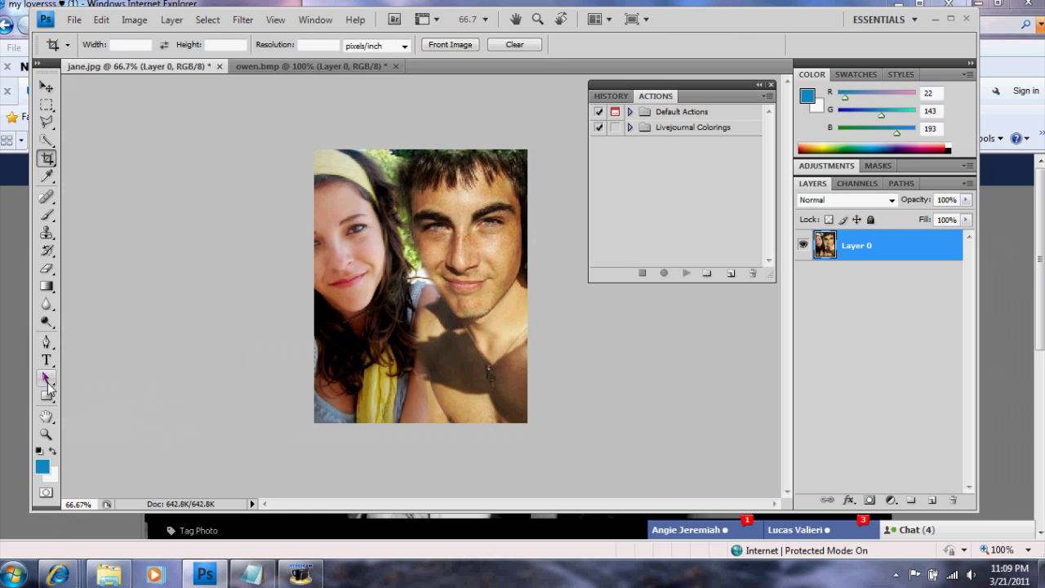
{"action": "left_click", "coordinate": [46, 378]}
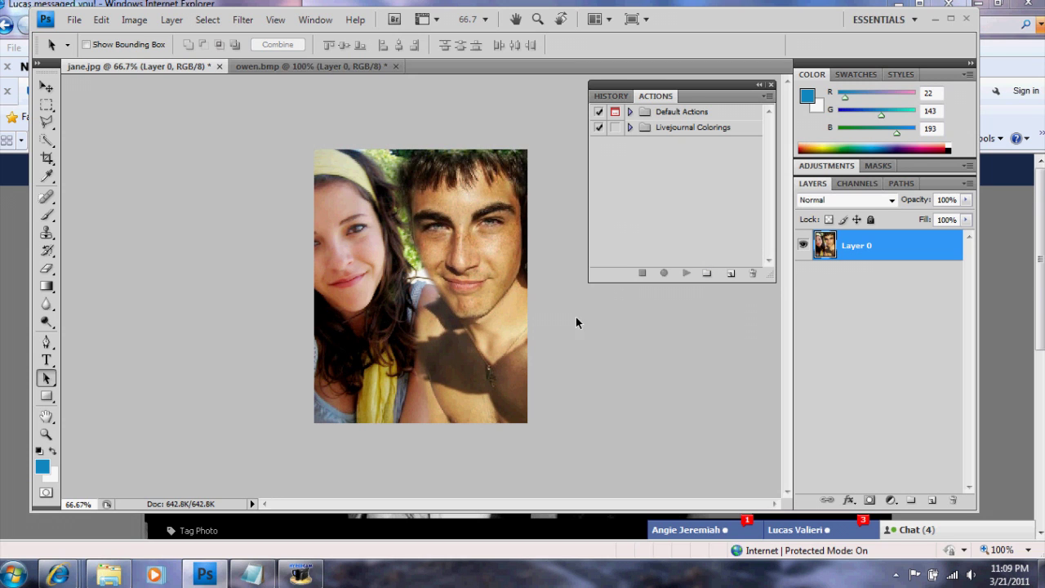
Duplicate Layer 0 to create a Layer 0 copy
{"action": "right_click", "coordinate": [846, 245]}
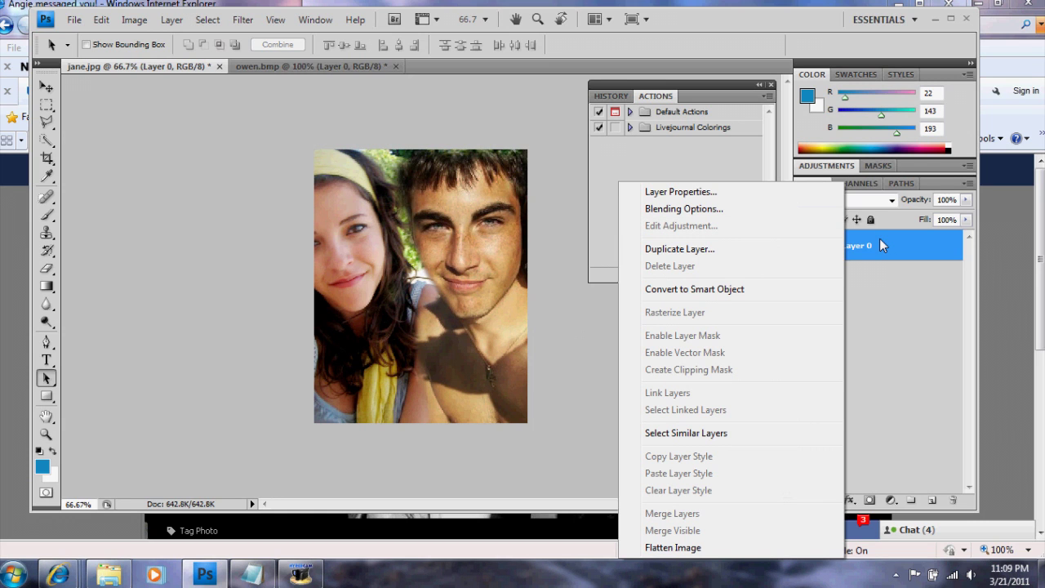
{"action": "left_click", "coordinate": [814, 250]}
{"action": "left_click", "coordinate": [665, 170]}
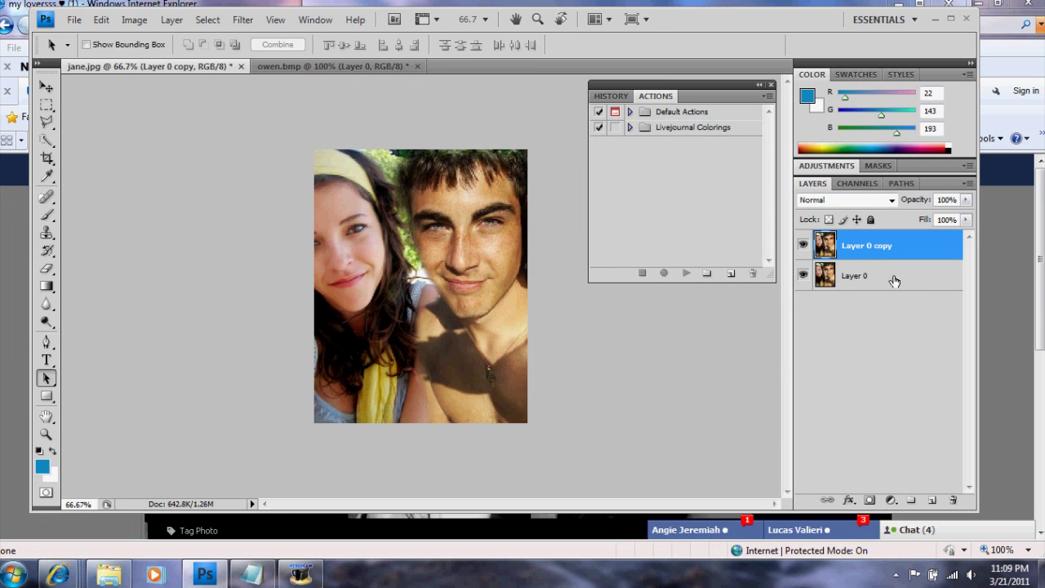
Desaturate the Layer 0 copy to black and white
{"action": "left_click", "coordinate": [129, 28]}
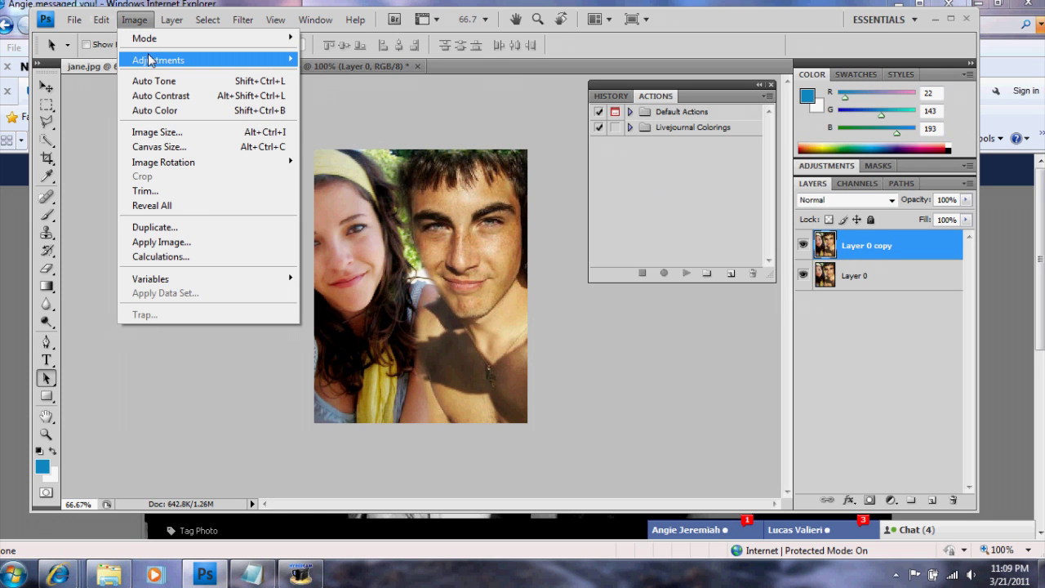
{"action": "mouse_move", "coordinate": [159, 60]}
{"action": "left_click", "coordinate": [398, 335]}
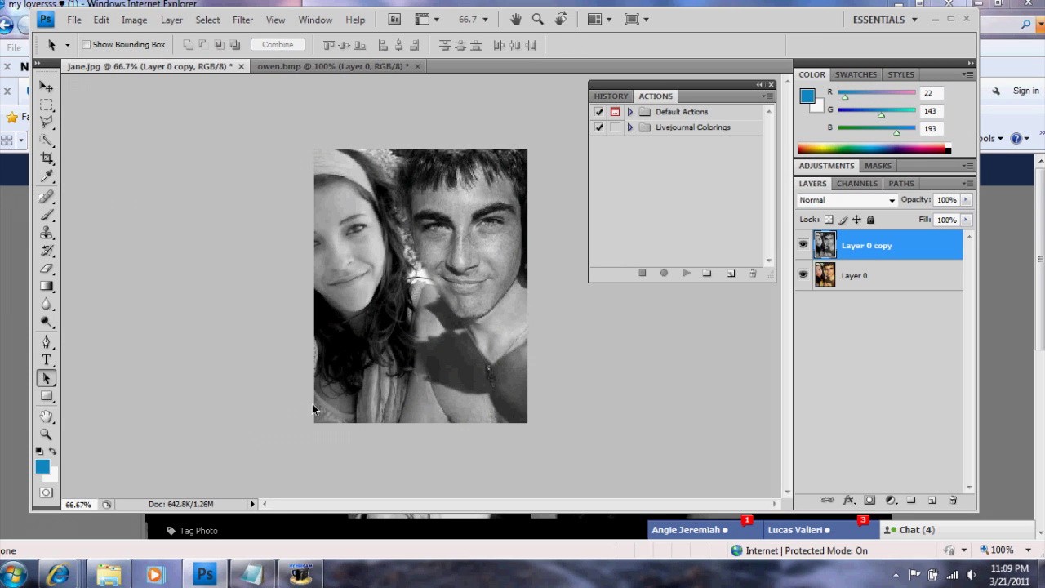
With a 60 px Clear brush, erase the grey copy over the scarf and headband
{"action": "left_click", "coordinate": [48, 216]}
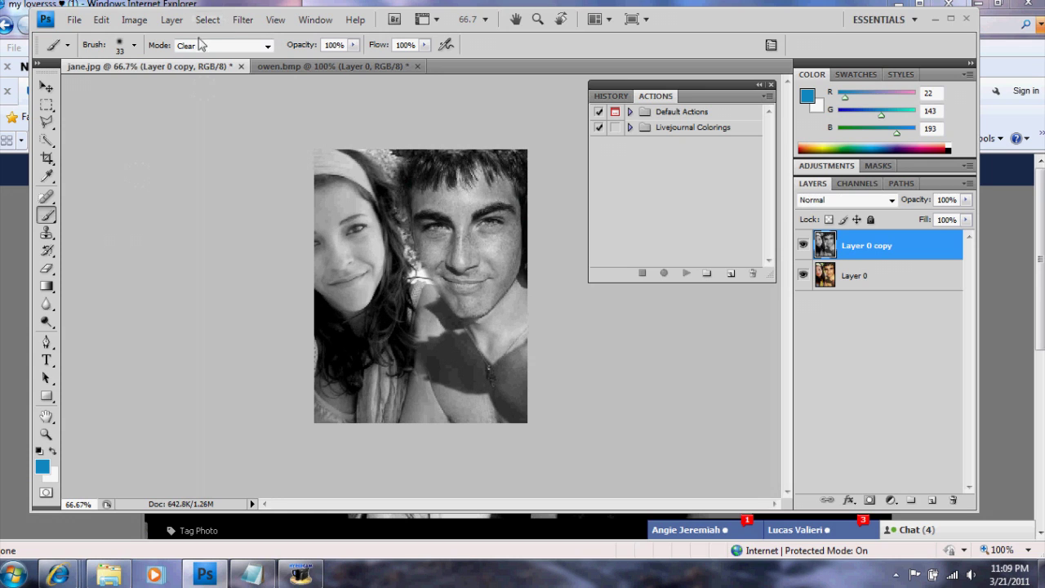
{"action": "left_click", "coordinate": [133, 46]}
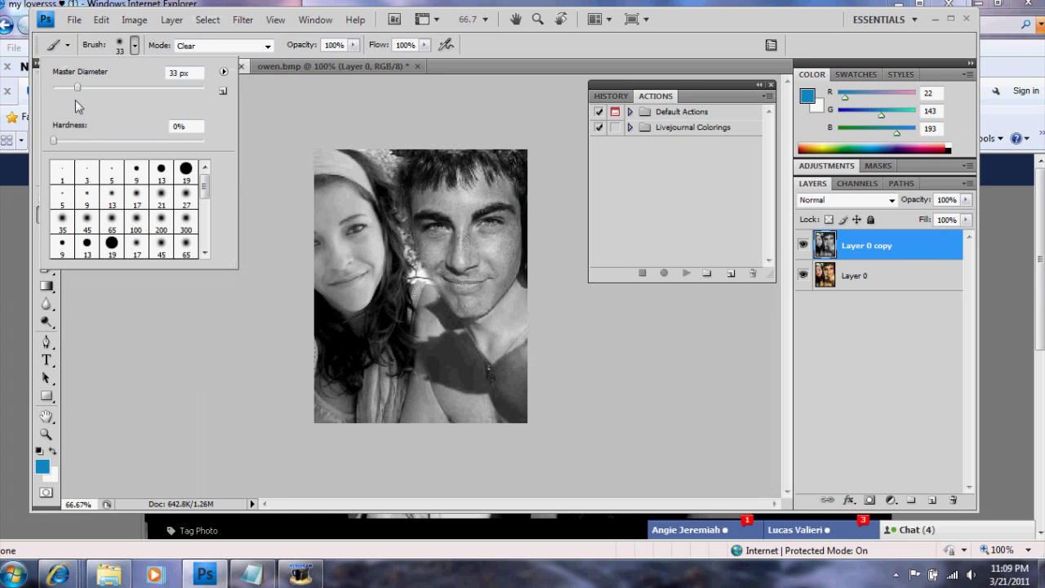
{"action": "left_click_drag", "start_coordinate": [77, 93], "coordinate": [97, 89]}
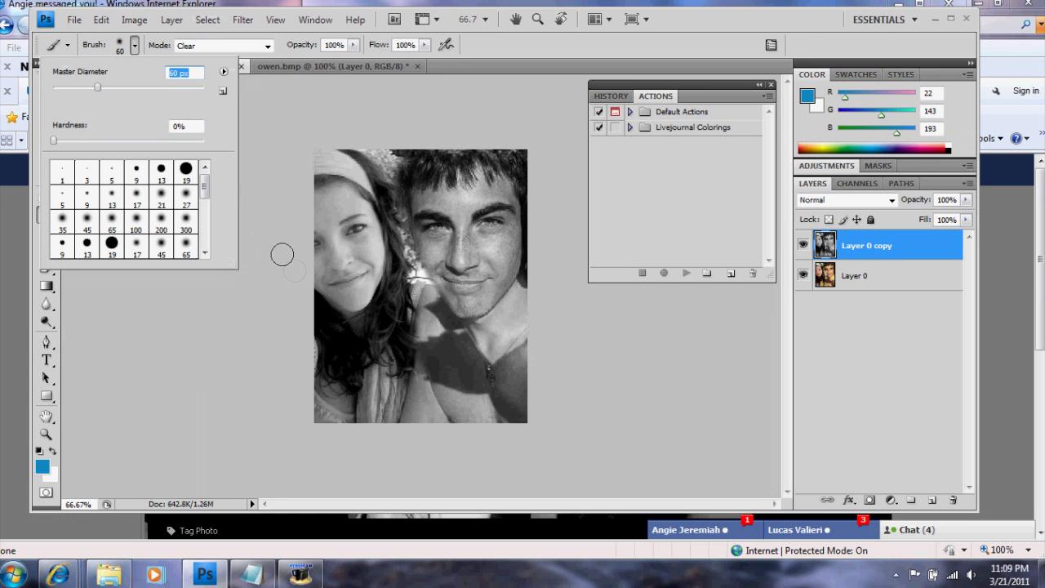
{"action": "mouse_move", "coordinate": [374, 369]}
{"action": "left_mouse_down"}
{"action": "mouse_move", "coordinate": [368, 415]}
{"action": "mouse_move", "coordinate": [378, 363]}
{"action": "mouse_move", "coordinate": [372, 404]}
{"action": "left_mouse_up"}
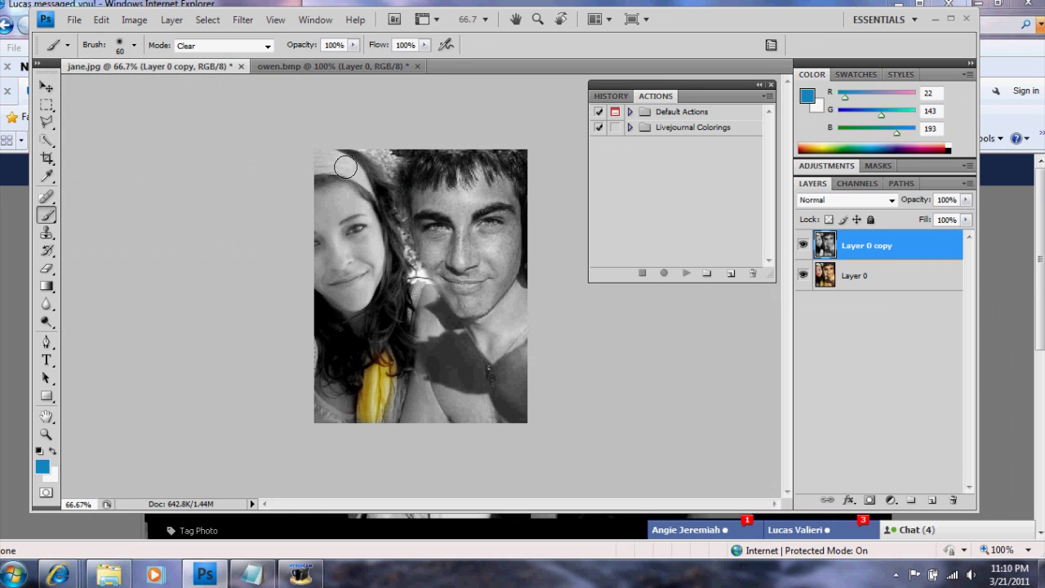
{"action": "mouse_move", "coordinate": [343, 166]}
{"action": "left_mouse_down"}
{"action": "mouse_move", "coordinate": [326, 160]}
{"action": "mouse_move", "coordinate": [360, 178]}
{"action": "mouse_move", "coordinate": [404, 152]}
{"action": "mouse_move", "coordinate": [376, 155]}
{"action": "mouse_move", "coordinate": [392, 166]}
{"action": "mouse_move", "coordinate": [413, 261]}
{"action": "mouse_move", "coordinate": [404, 240]}
{"action": "left_mouse_up"}
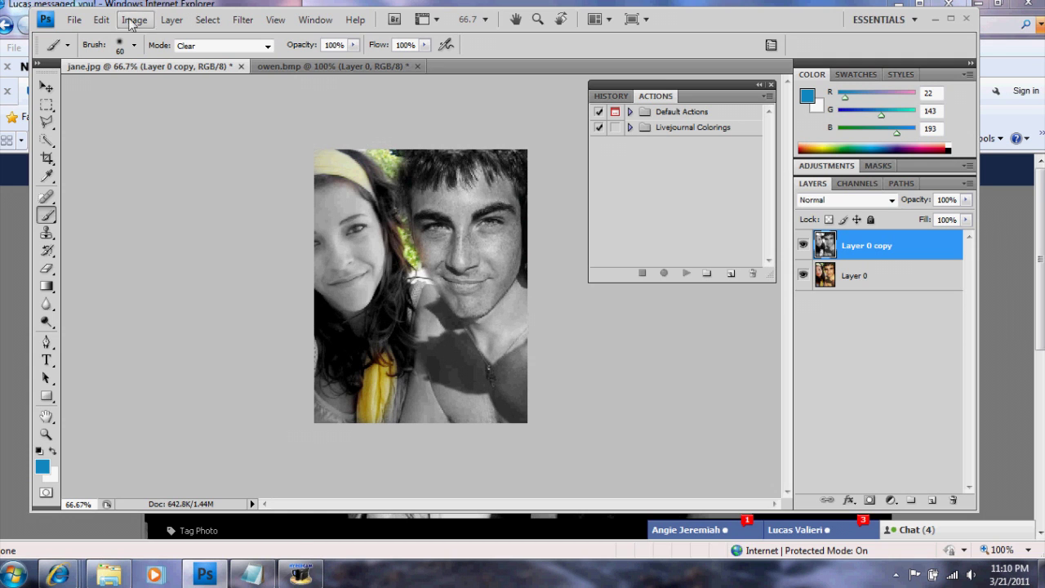
Undo the last stroke and repaint near the girl's hairline with a 42 px brush
{"action": "left_click", "coordinate": [101, 19]}
{"action": "left_click", "coordinate": [112, 38]}
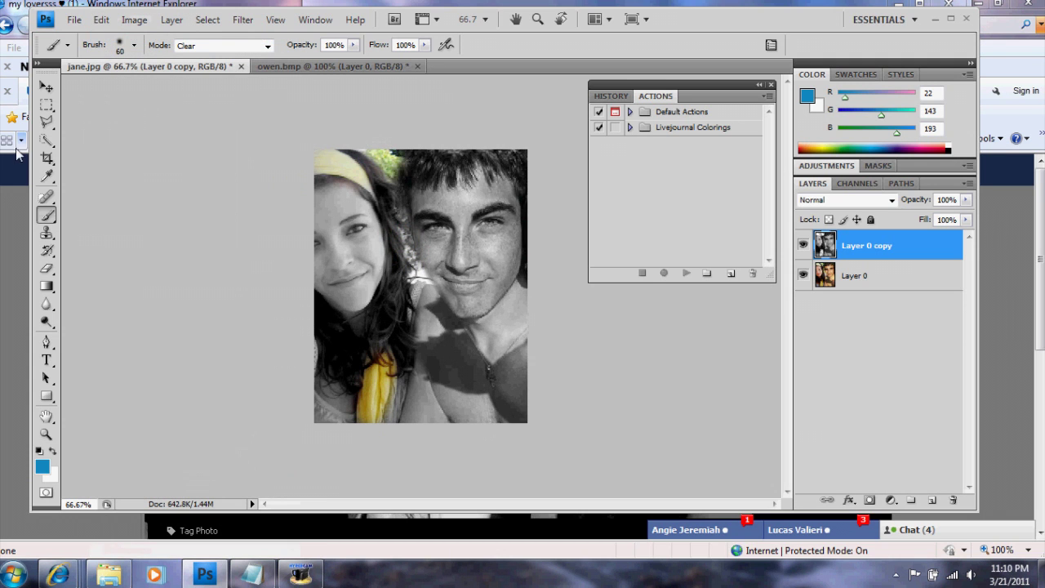
{"action": "left_click", "coordinate": [133, 45]}
{"action": "left_click_drag", "start_coordinate": [98, 87], "coordinate": [84, 87]}
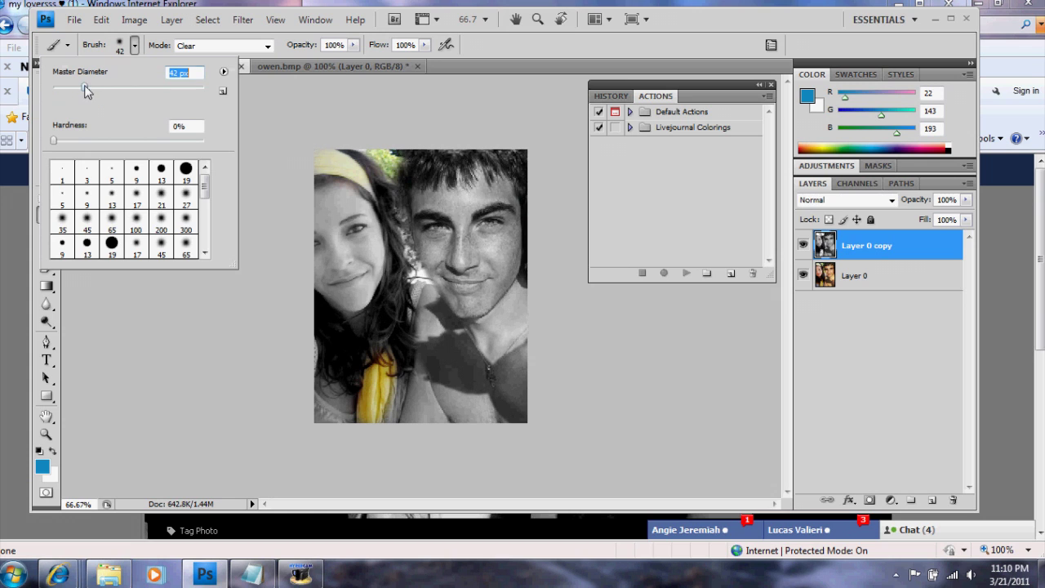
{"action": "left_click", "coordinate": [414, 260]}
{"action": "left_click", "coordinate": [414, 260]}
{"action": "left_click_drag", "start_coordinate": [414, 260], "coordinate": [403, 220]}
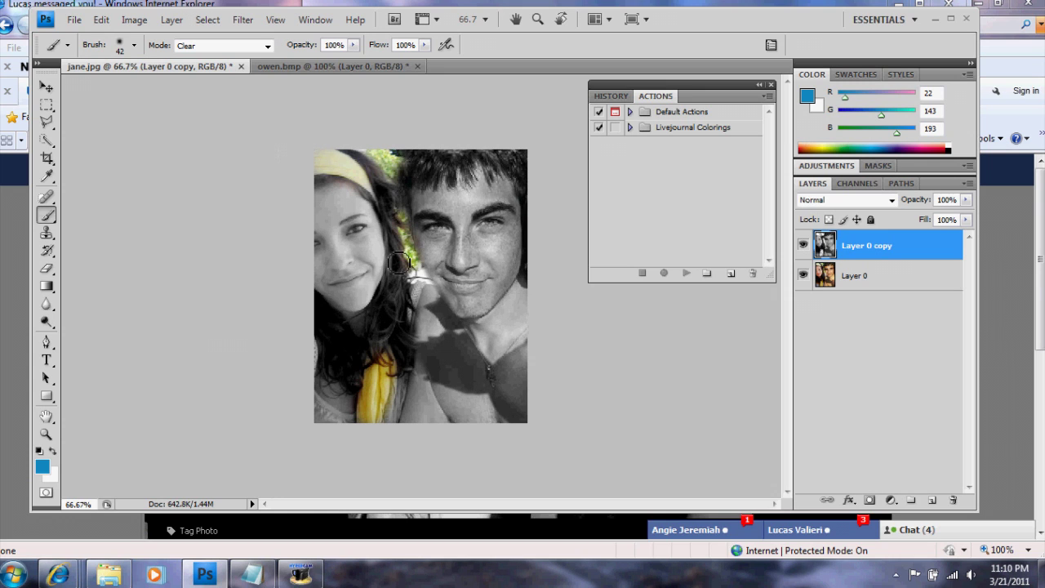
Merge the grayscale copy onto Layer 0 with Merge Visible, keeping only the yellow in colour
{"action": "left_click", "coordinate": [47, 378]}
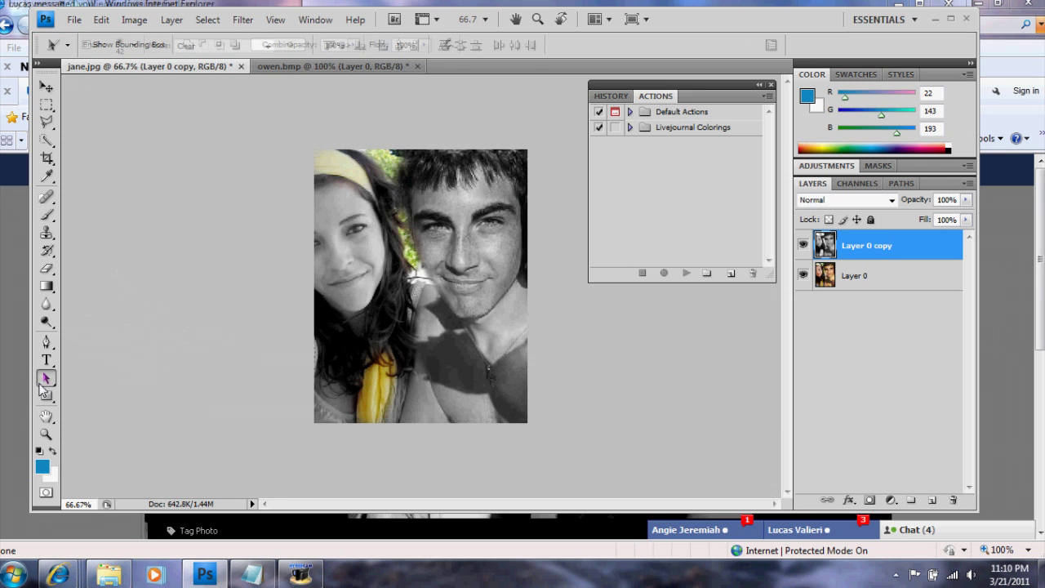
{"action": "right_click", "coordinate": [882, 276]}
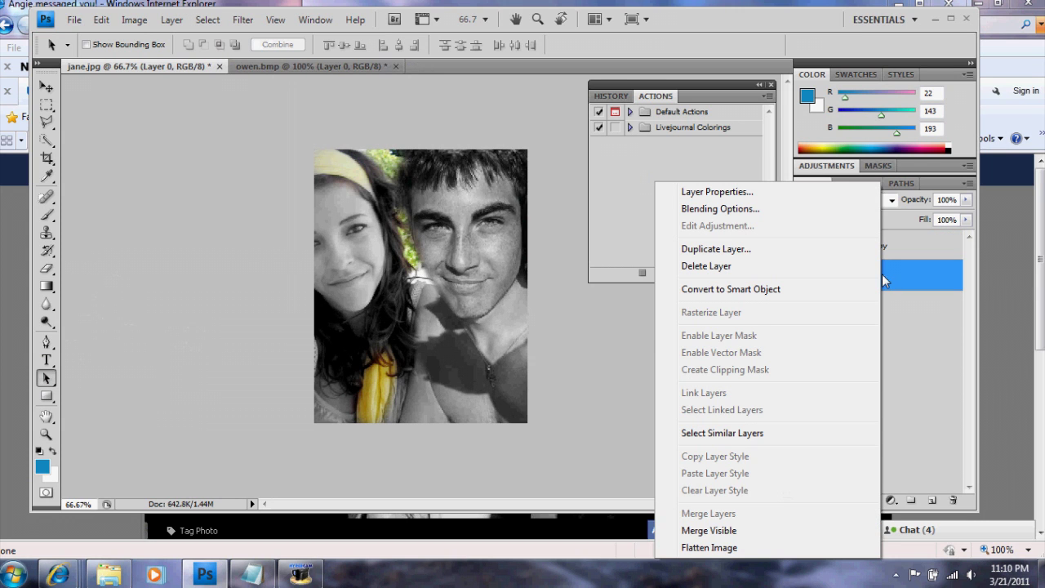
{"action": "left_click", "coordinate": [726, 530]}
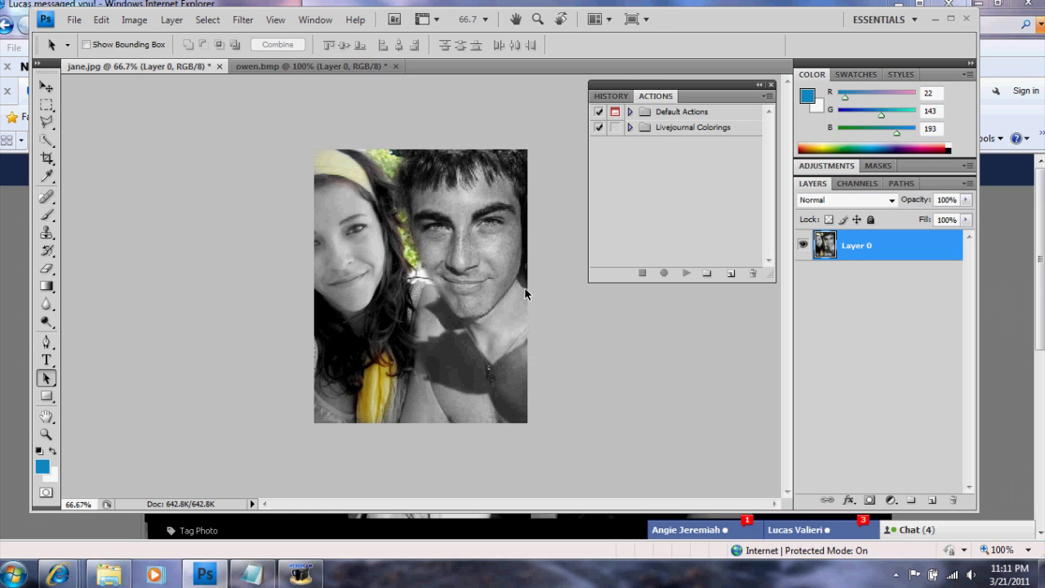
{"action": "left_click", "coordinate": [310, 566]}
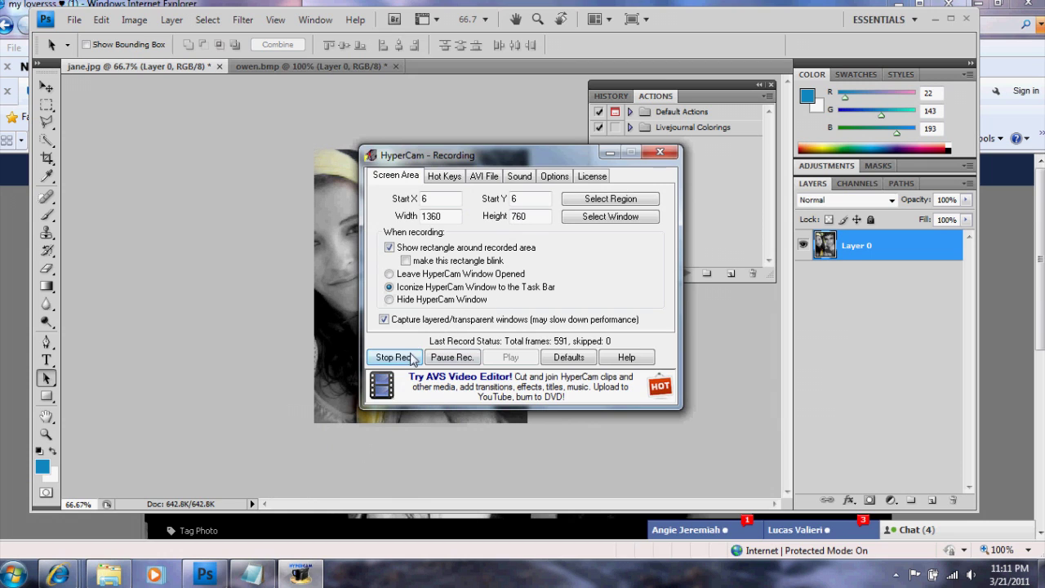
{"action": "left_click", "coordinate": [389, 354]}
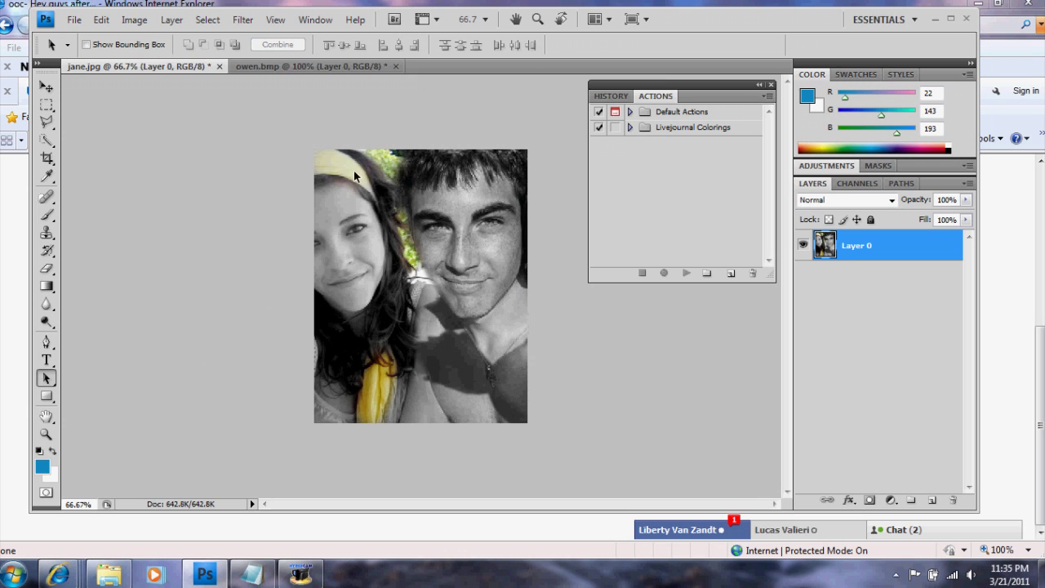
Save the composite as PNG 'janen', then close jane.jpg without saving changes
{"action": "left_click", "coordinate": [76, 21]}
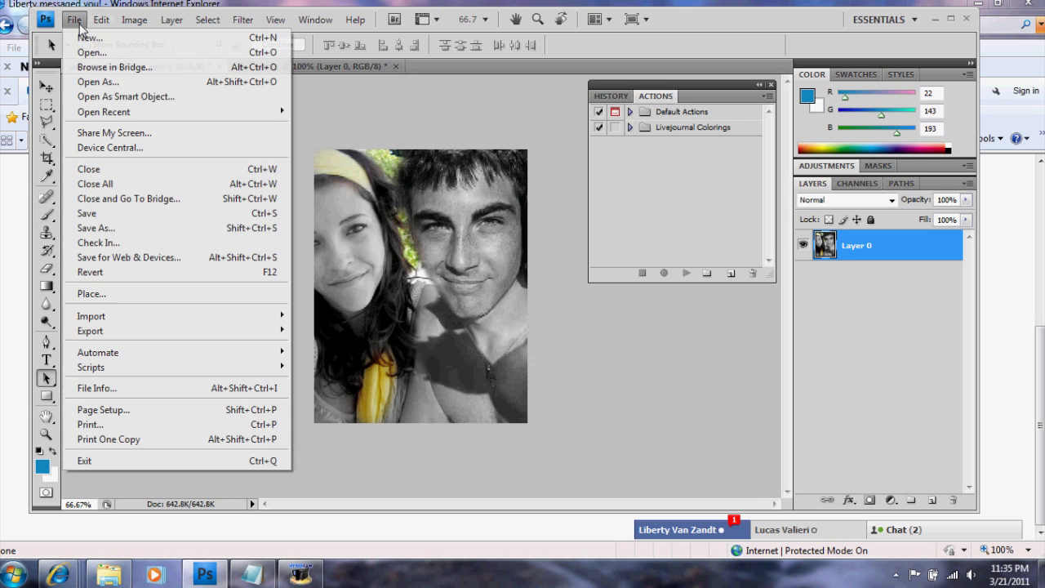
{"action": "left_click", "coordinate": [144, 232]}
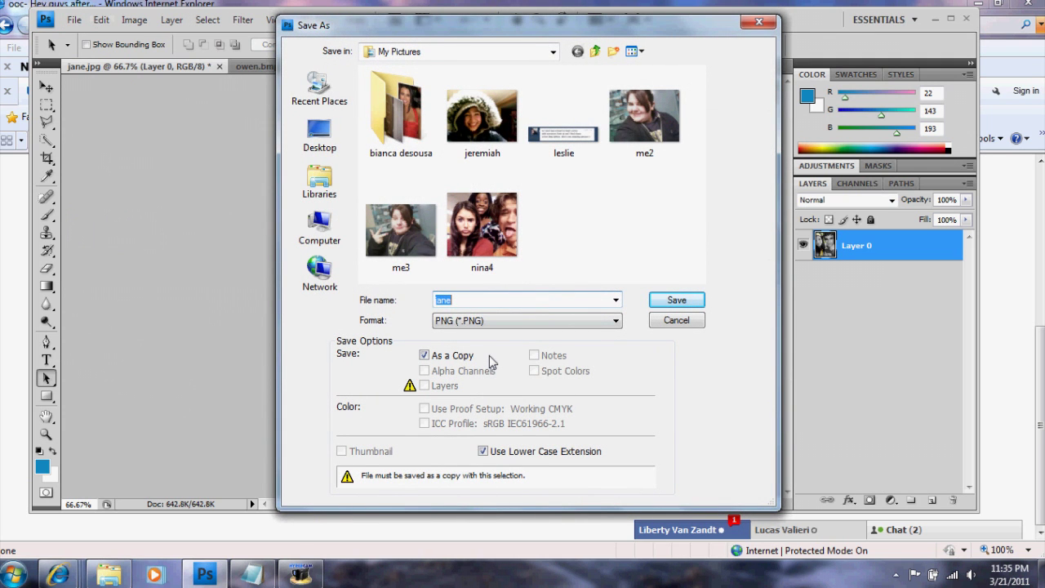
{"action": "type", "text": "janen"}
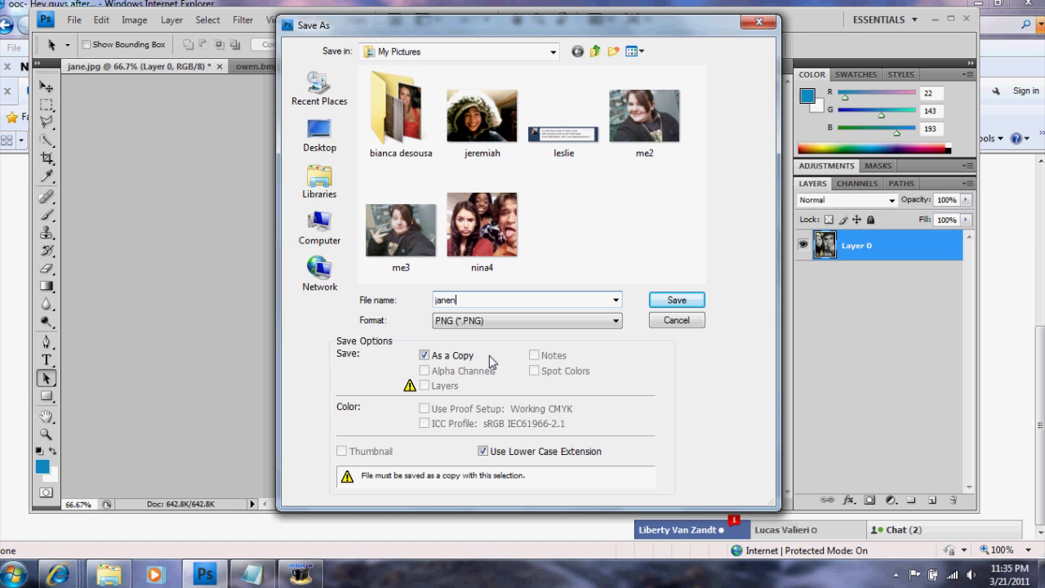
{"action": "left_click", "coordinate": [487, 331]}
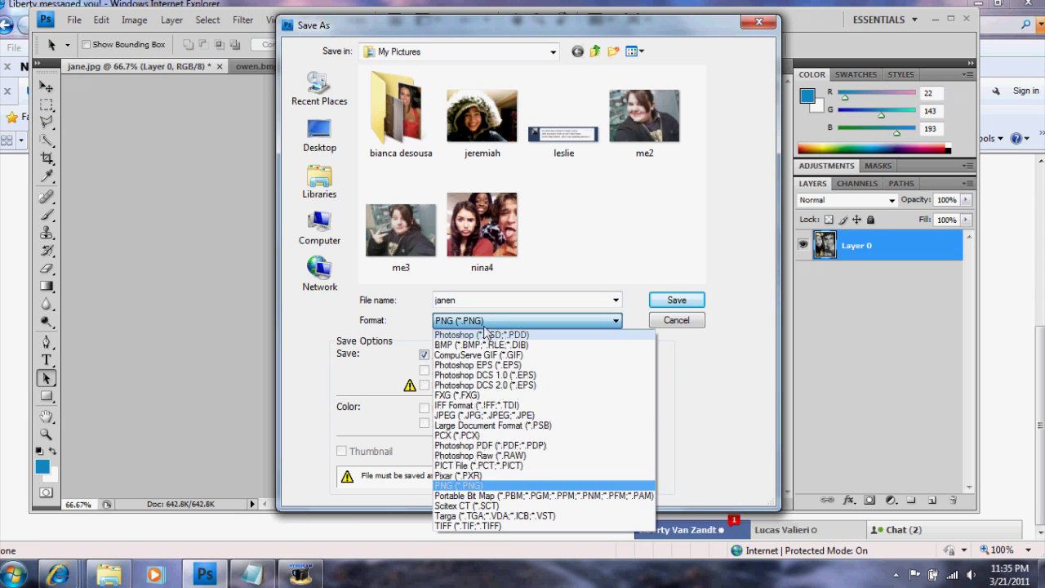
{"action": "left_click", "coordinate": [476, 491]}
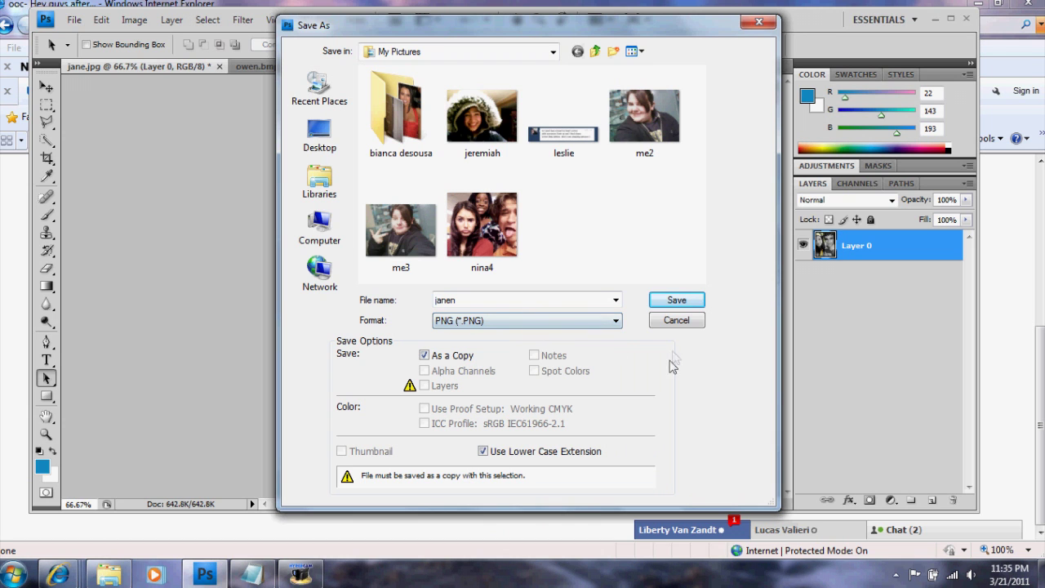
{"action": "left_click", "coordinate": [681, 301]}
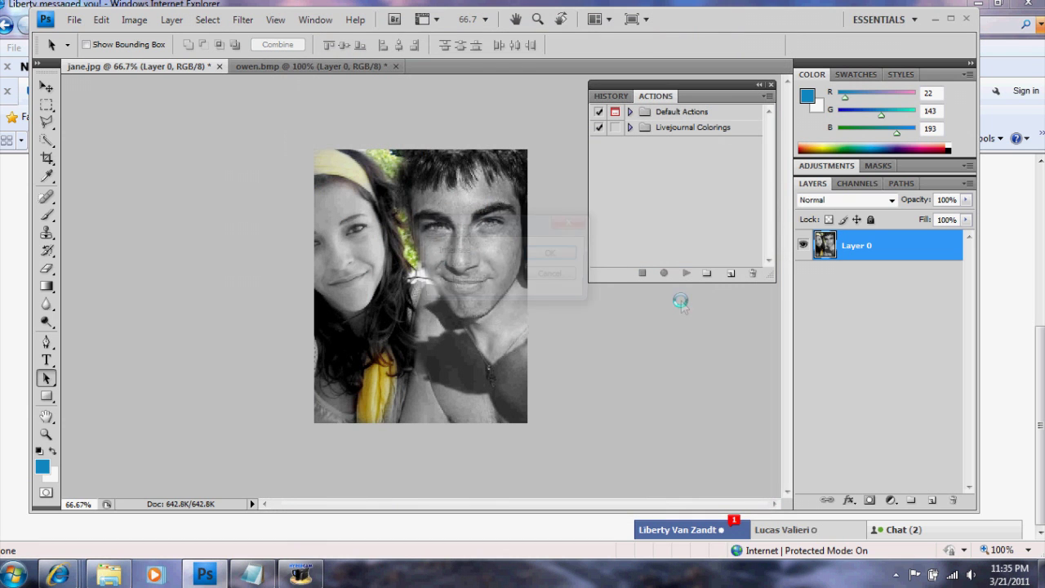
{"action": "left_click", "coordinate": [552, 254]}
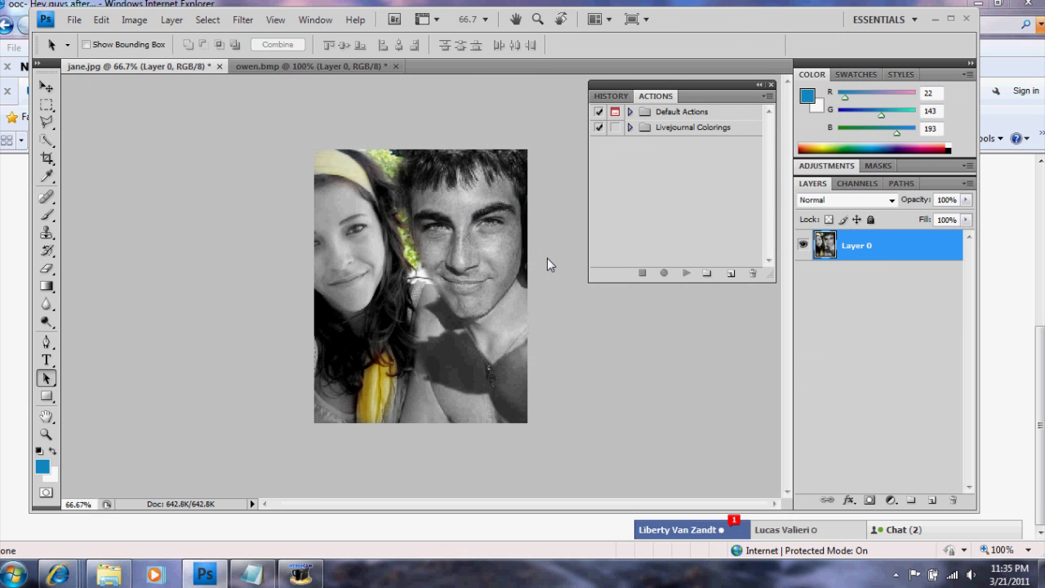
{"action": "left_click", "coordinate": [219, 66]}
{"action": "left_click", "coordinate": [501, 215]}
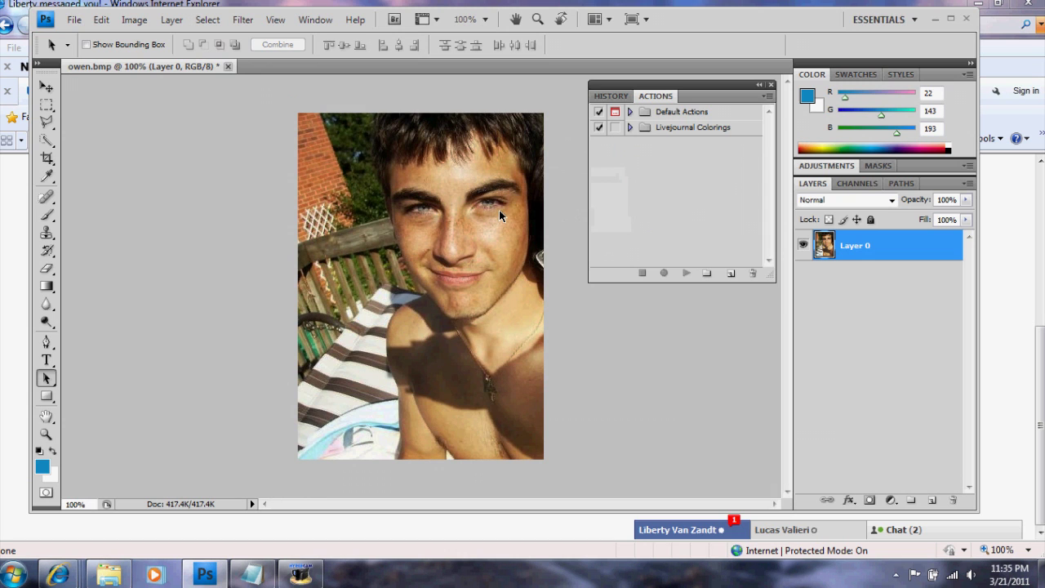